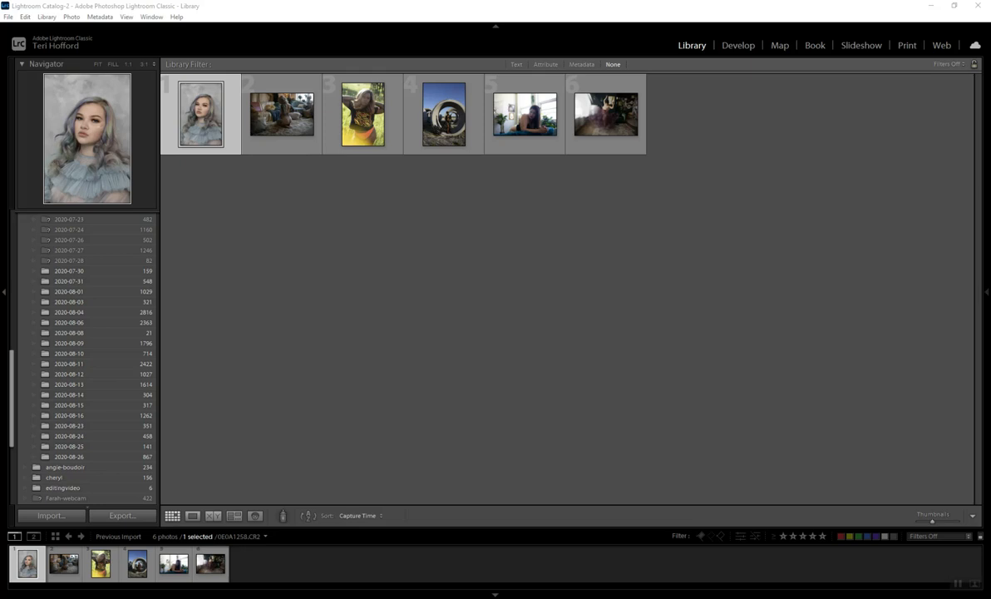
Step: Open the portrait in the Develop module and preview the light leak, Agfa Vista and Celestial presets on it
key("d")
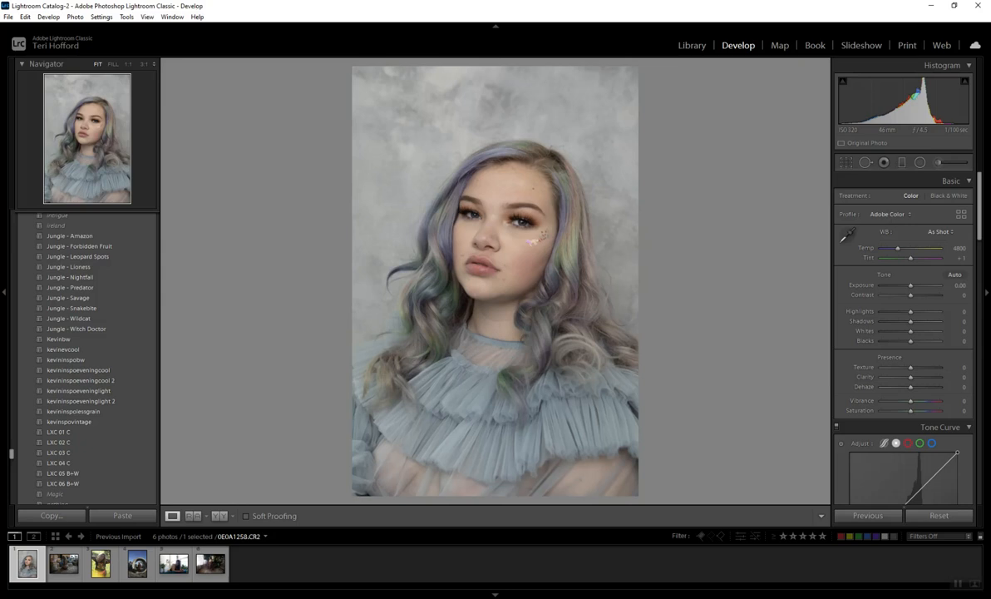
scroll(87, 357, "up", 5)
scroll(87, 344, "up", 10)
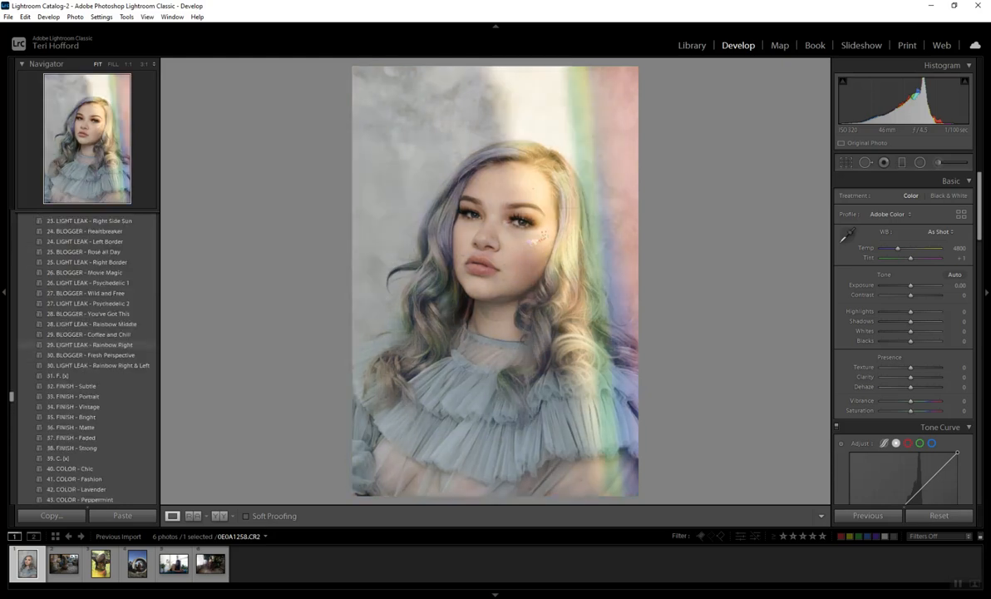
scroll(87, 344, "up", 8)
scroll(87, 237, "down", 10)
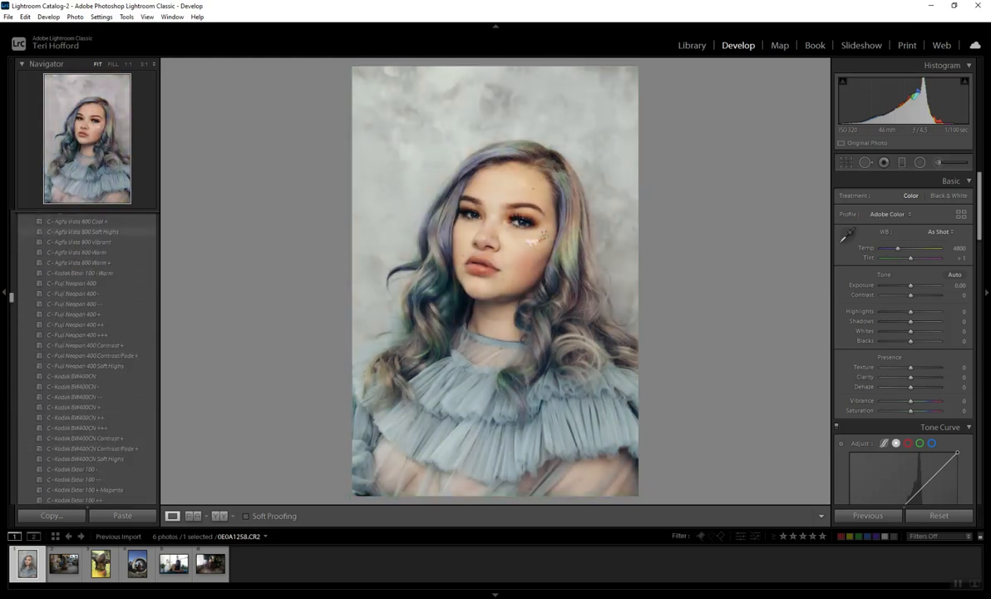
scroll(88, 233, "down", 15)
scroll(87, 333, "up", 10)
scroll(87, 333, "up", 10)
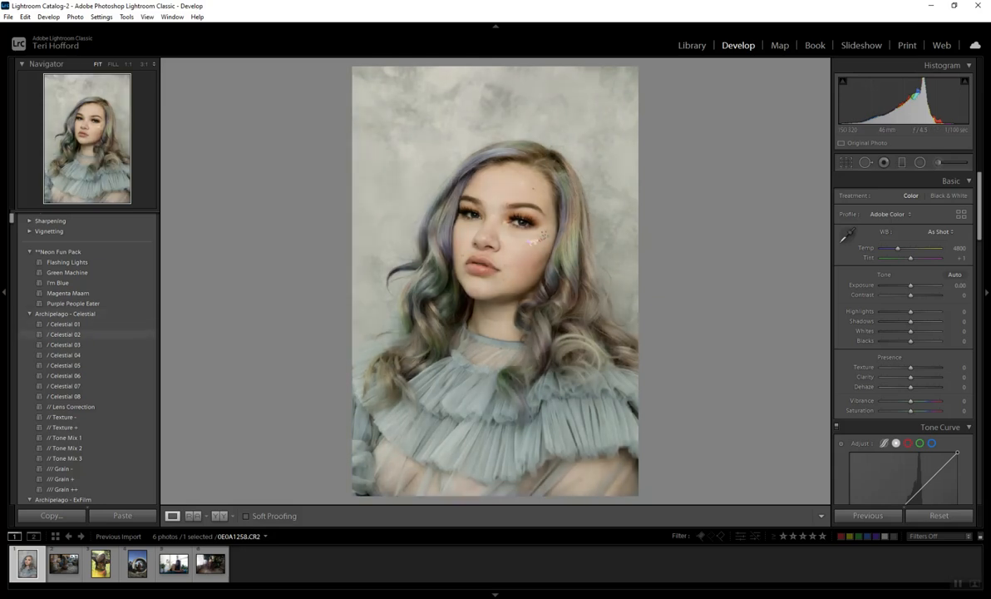
Step: Preview the Archipelago, Cold Summer, Boudoir Tones and VSCO Film 05 presets on the portrait
scroll(83, 290, "down", 3)
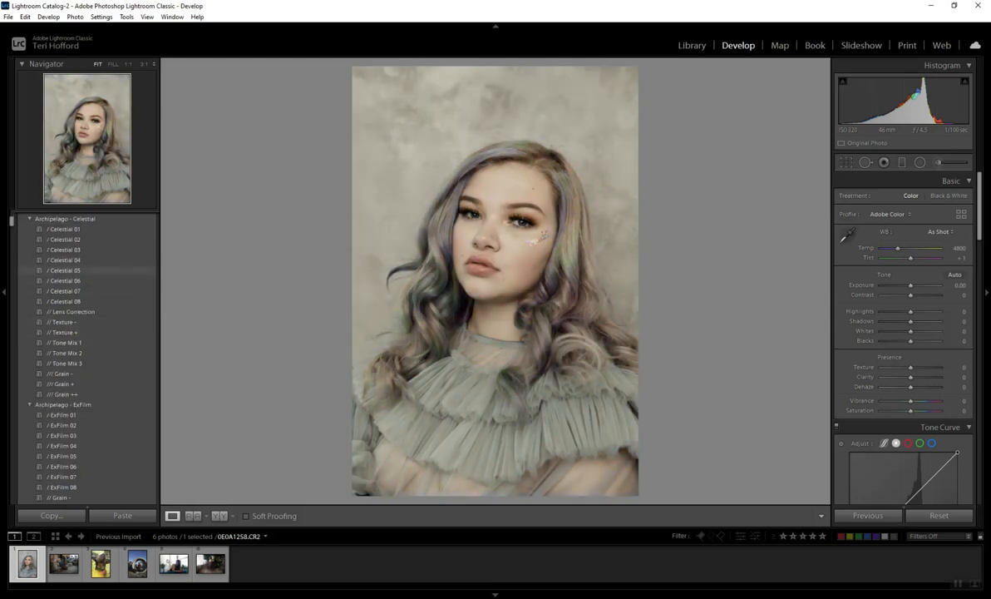
scroll(83, 290, "down", 8)
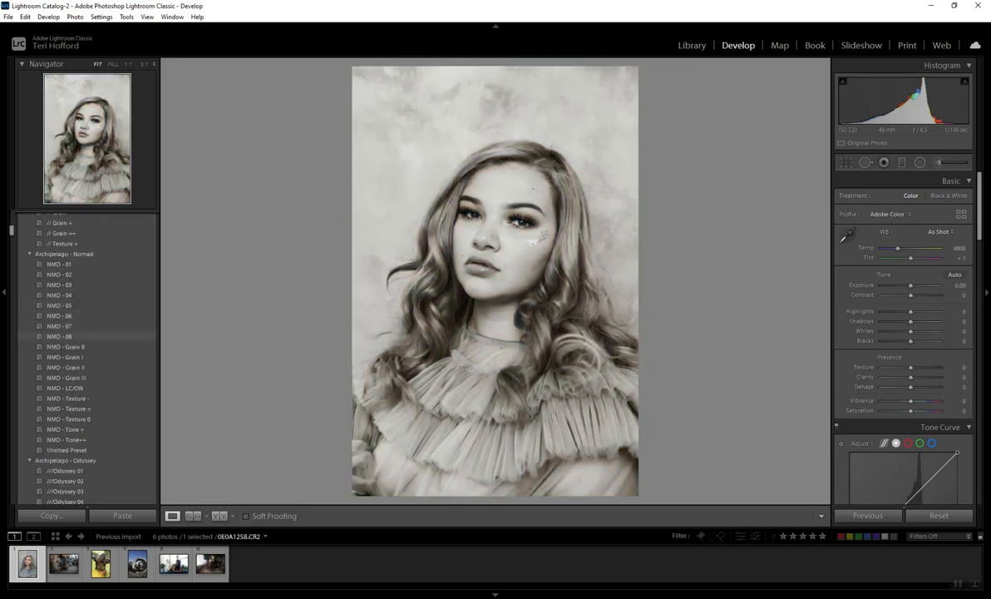
scroll(83, 339, "down", 3)
scroll(84, 357, "down", 9)
scroll(83, 358, "down", 5)
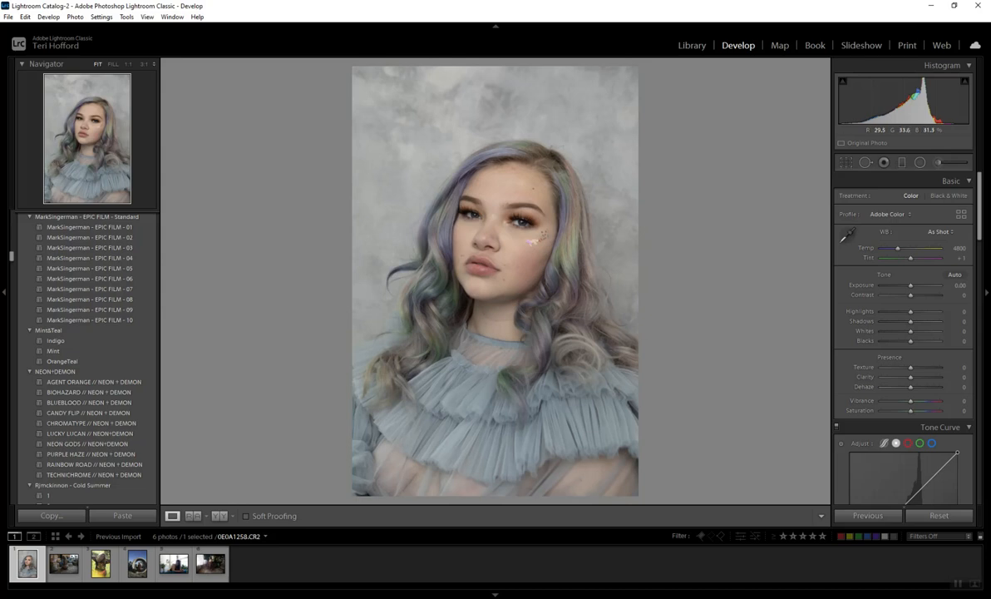
scroll(92, 246, "down", 5)
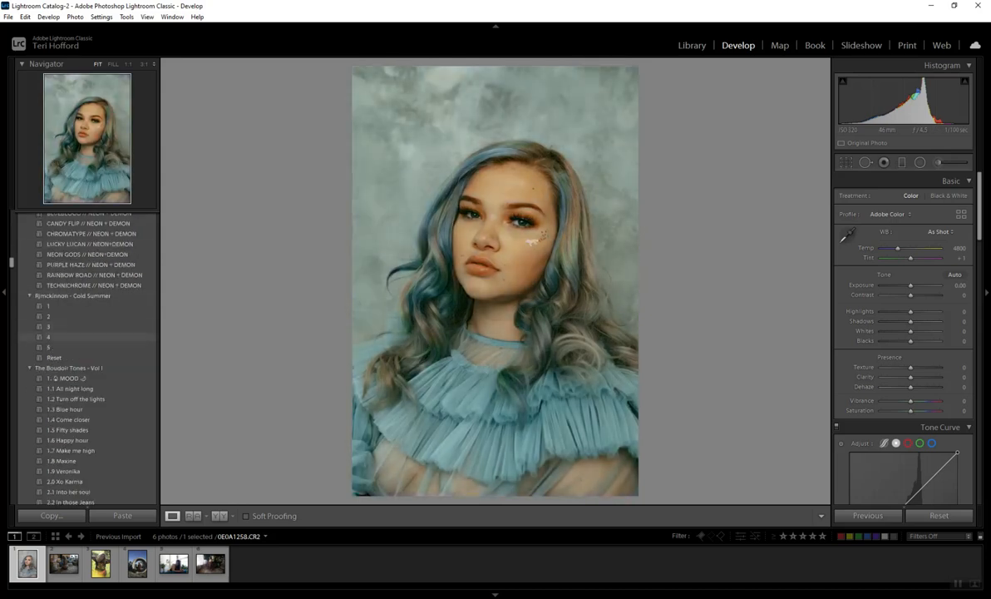
scroll(91, 345, "down", 3)
scroll(91, 341, "down", 9)
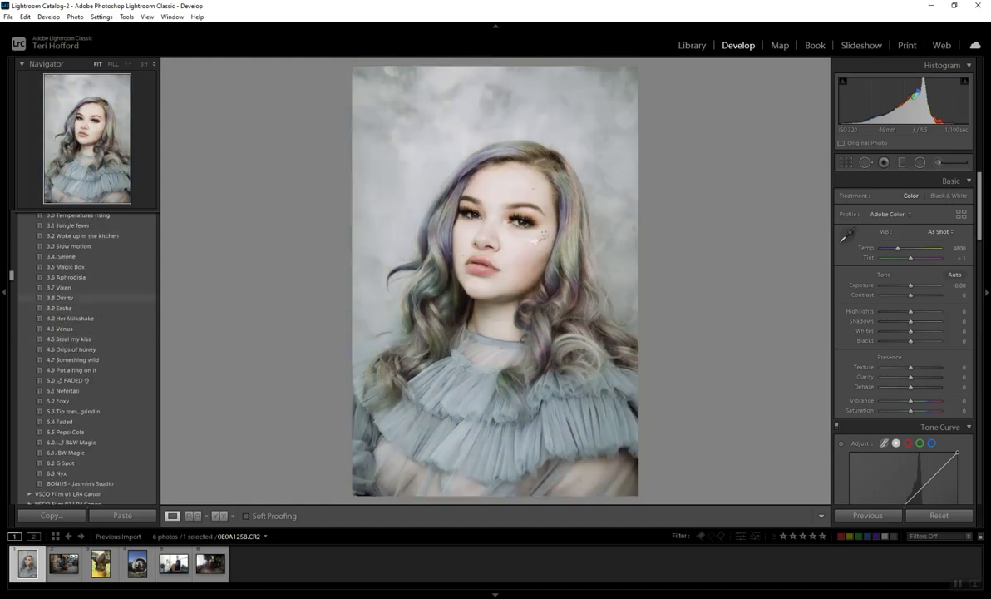
scroll(83, 297, "down", 12)
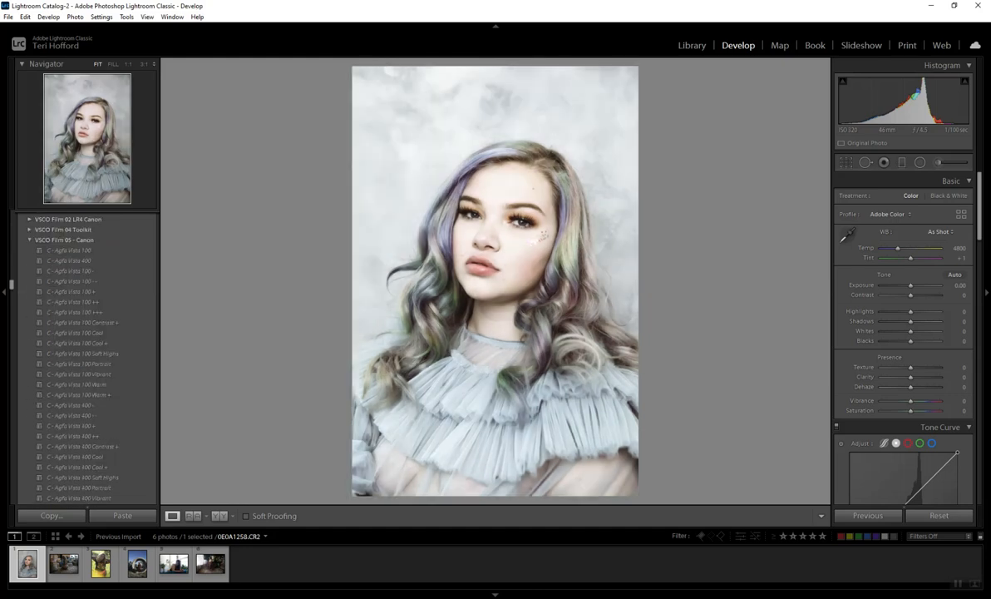
scroll(83, 298, "down", 4)
scroll(83, 300, "down", 8)
scroll(83, 301, "down", 10)
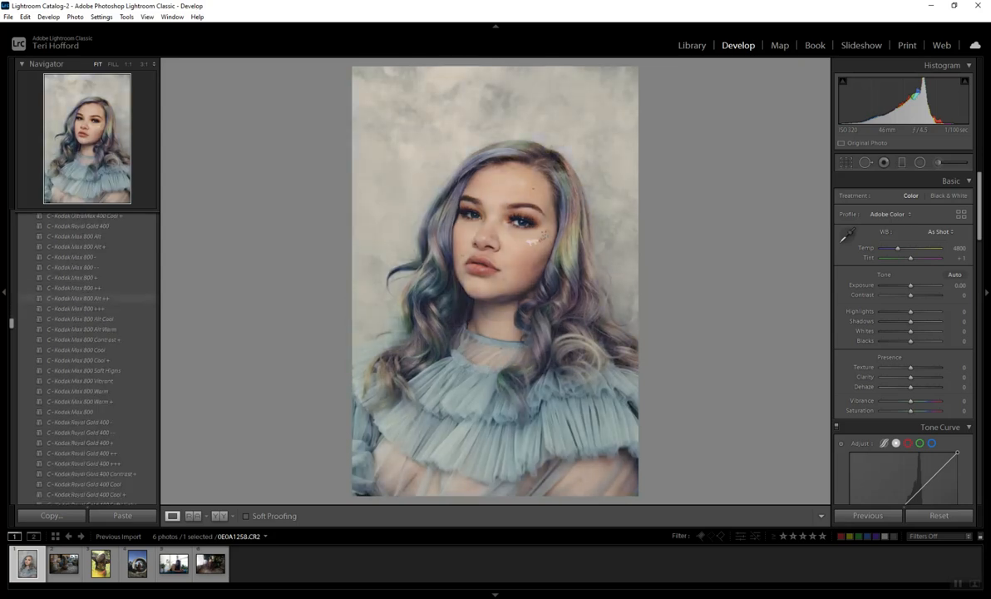
Step: Apply the C - Kodak Max 800 Alt ++ preset and set exposure +0.35, contrast +28, highlights -74, shadows +25, whites -74, blacks +2, vibrance +4
left_click(83, 297)
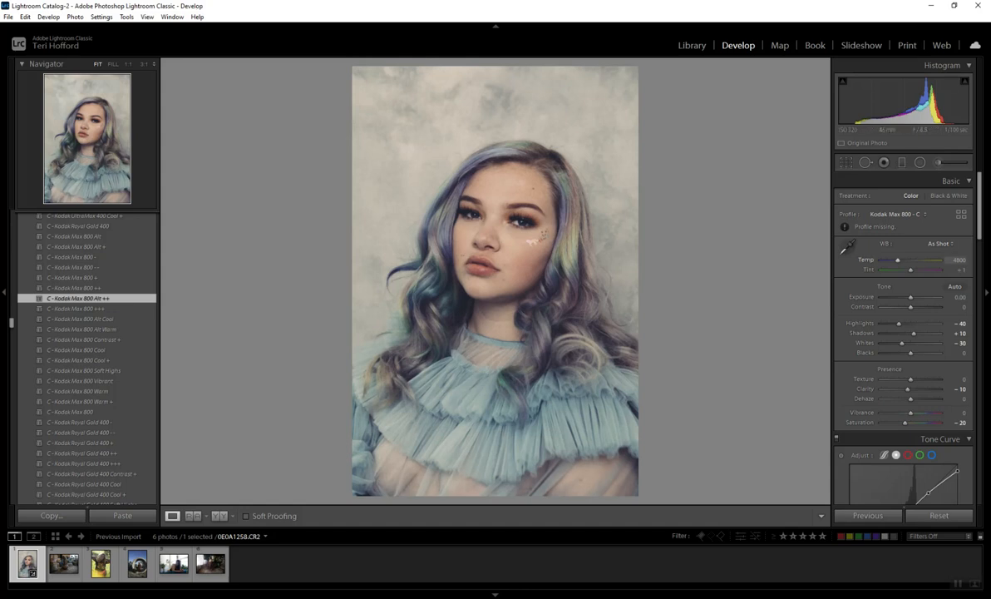
left_click_drag(911, 297, 913, 296)
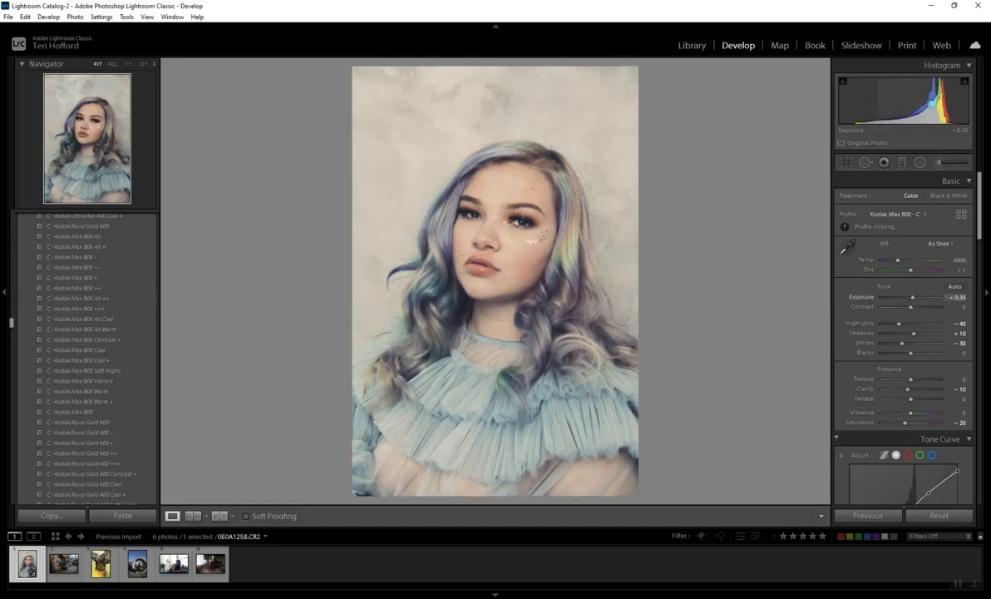
left_click_drag(910, 307, 918, 333)
left_click_drag(911, 413, 913, 413)
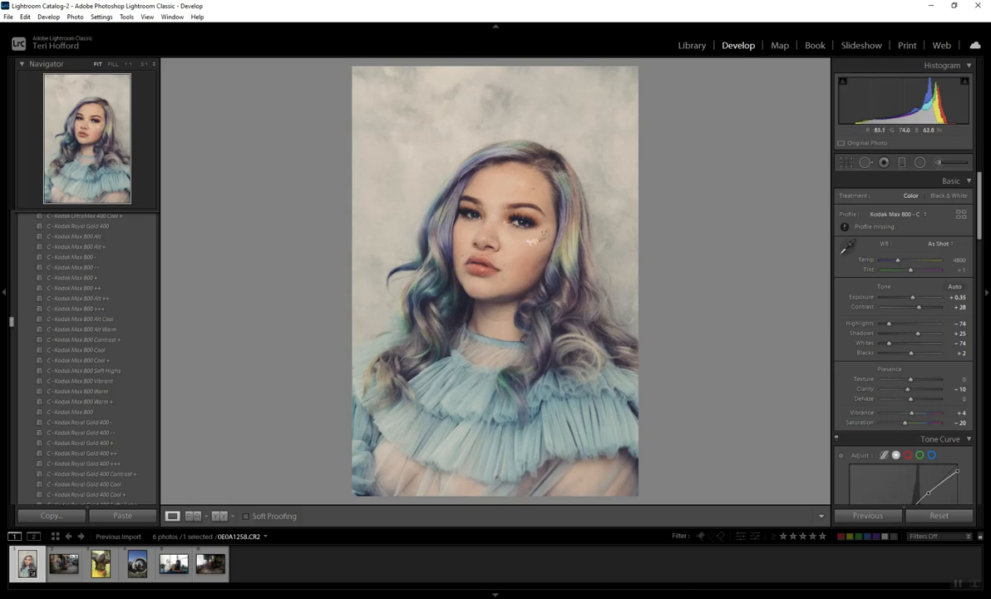
left_click(513, 208)
left_click_drag(491, 399, 517, 196)
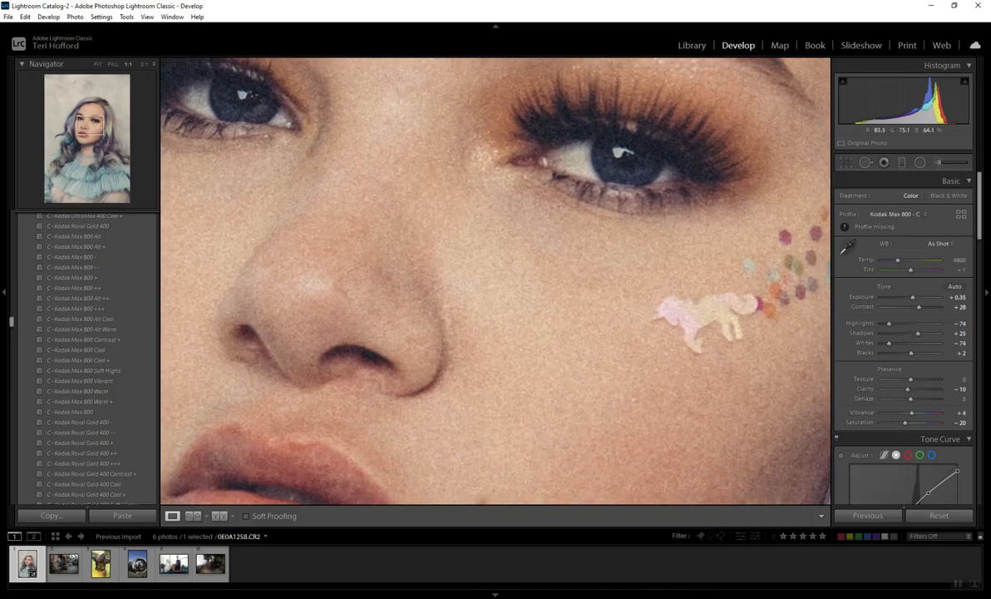
key("z")
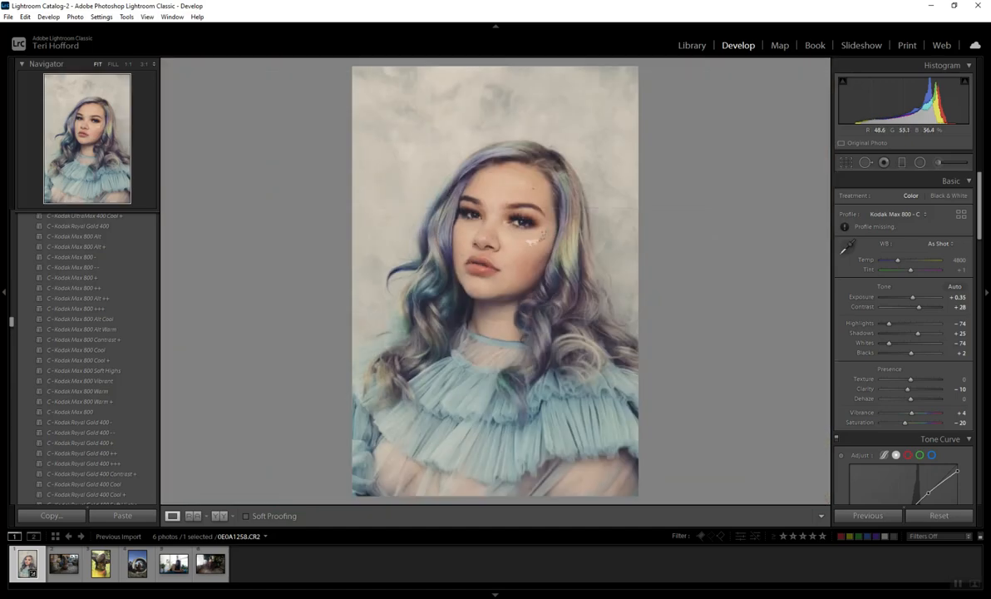
Step: Set split toning to highlights hue 189 and saturation 13, shadows hue 234 and saturation 18, with balance -11
scroll(905, 332, "down", 6)
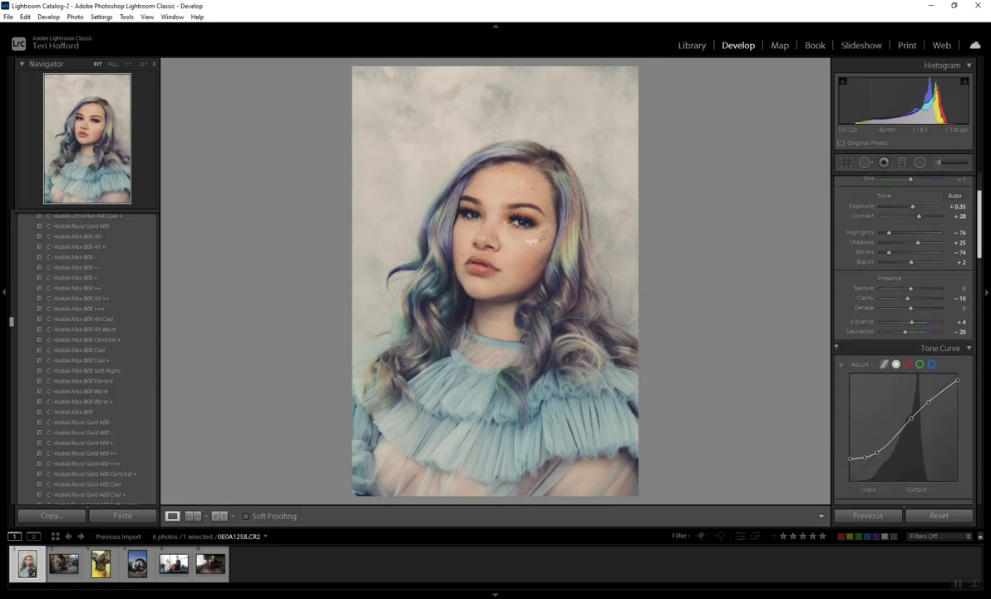
scroll(905, 332, "down", 3)
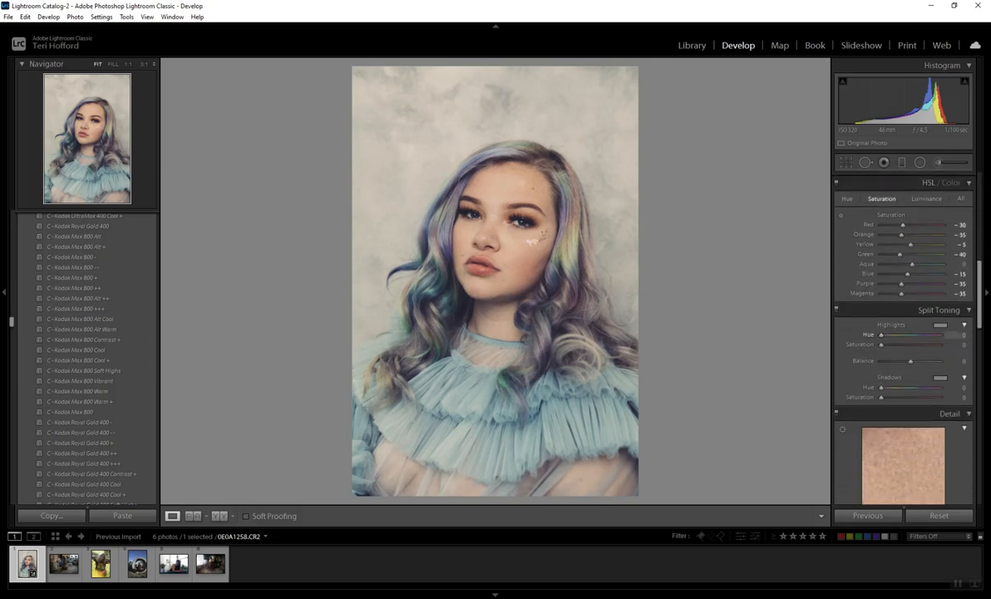
type("189")
key("Tab")
type("13")
key("Return")
left_click(961, 388)
type("234")
key("Tab")
type("15")
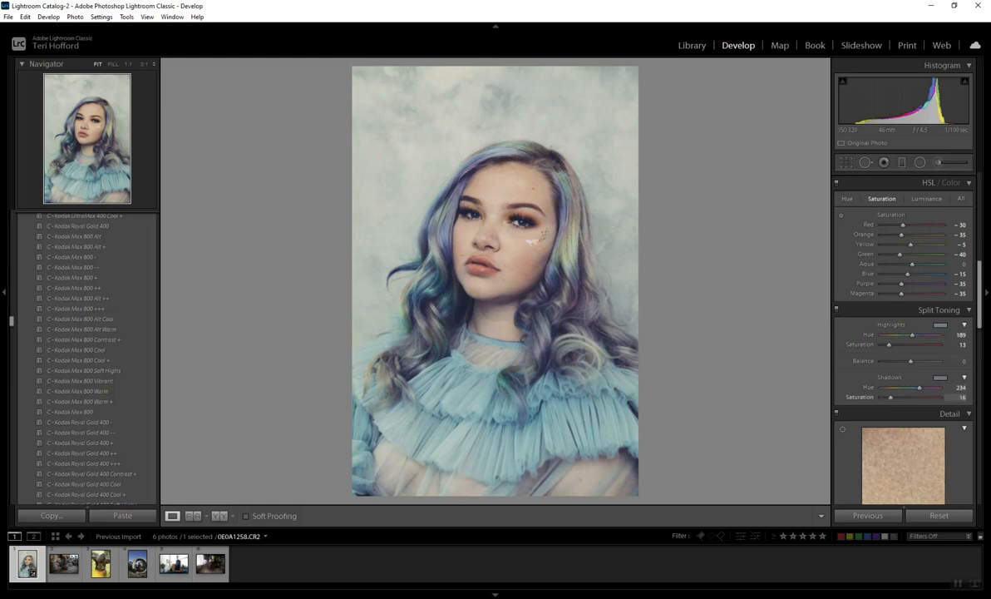
mouse_move(911, 361)
left_mouse_down()
mouse_move(930, 361)
mouse_move(908, 361)
left_mouse_up()
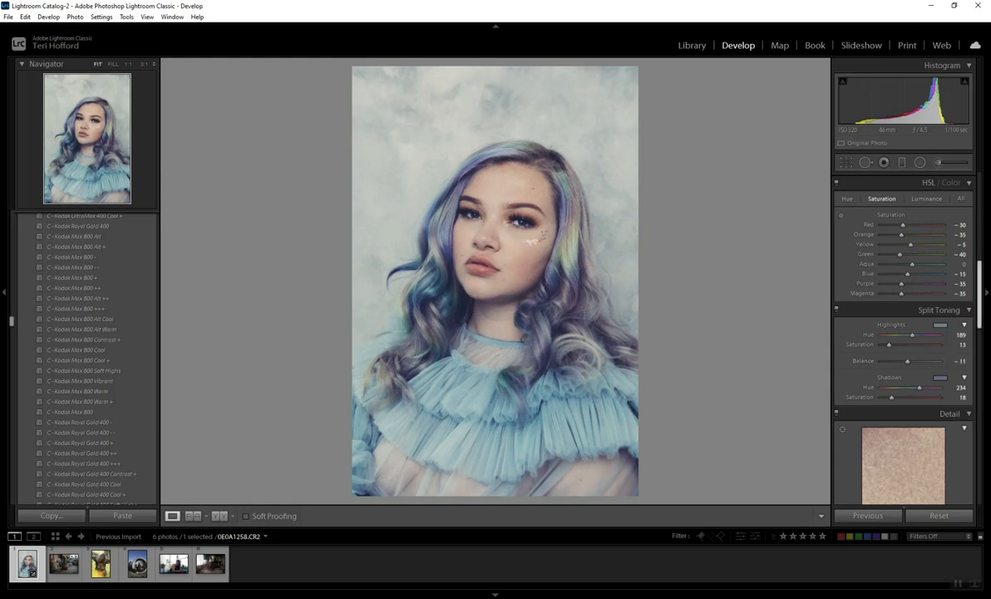
Step: Set the temperature to 4982, shadows to +5 and blacks to +19, and reset all develop adjustments on the portrait
scroll(905, 332, "down", 5)
scroll(905, 332, "down", 10)
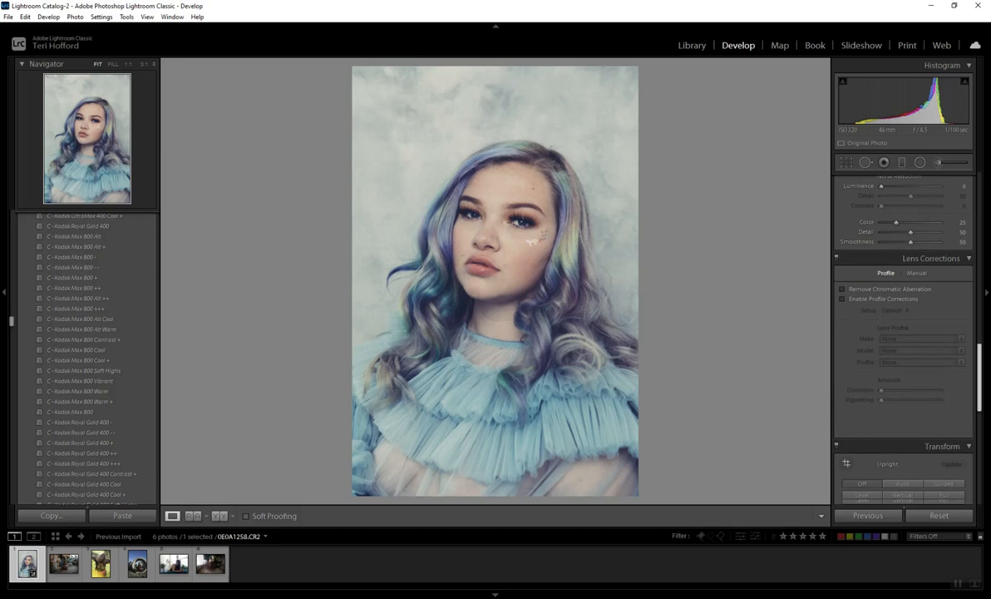
scroll(905, 333, "up", 20)
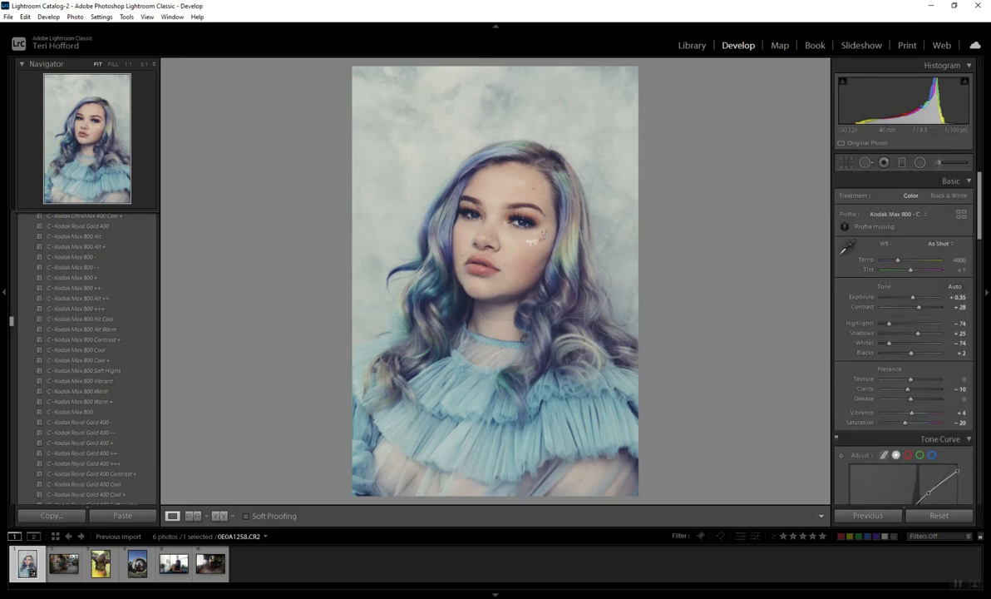
left_click_drag(898, 260, 898, 261)
left_click_drag(929, 333, 915, 353)
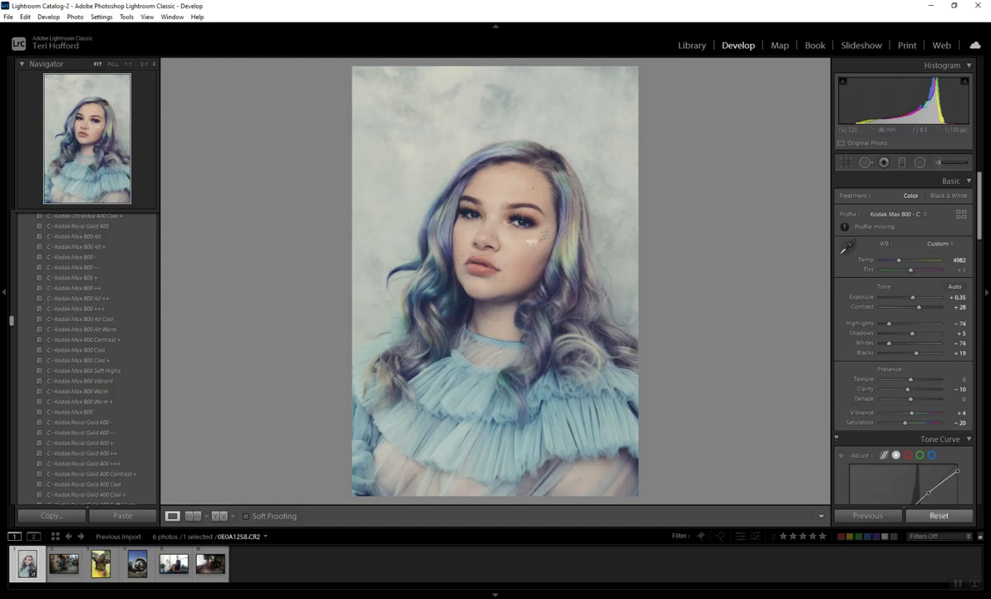
left_click(939, 516)
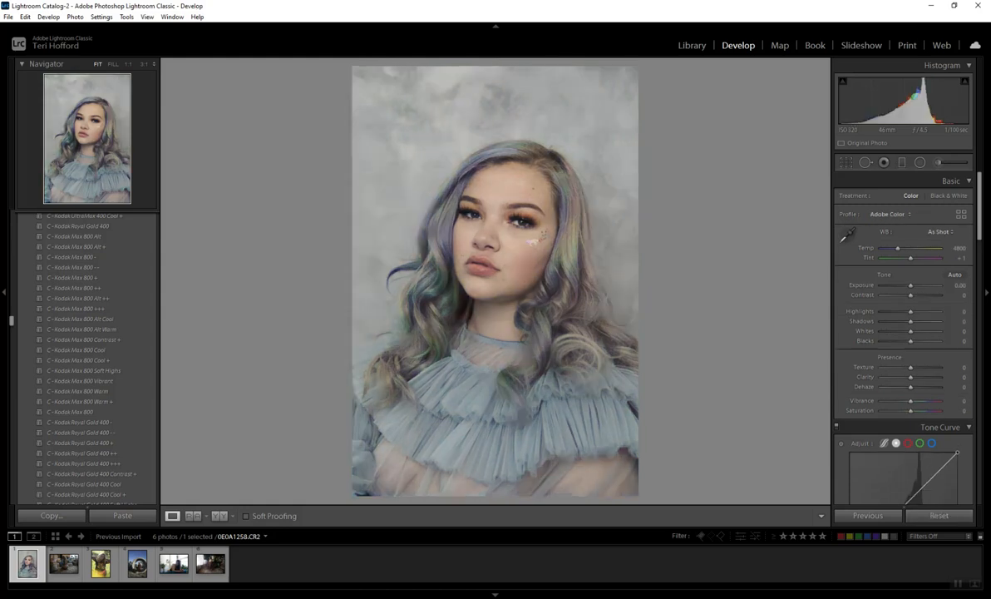
Step: Preview further presets on the portrait, including the VSCO Film, Bali-Breeze, Creamy, Dream, Fashion-Luxe, GD Desktop and Heck Yeah presets
scroll(83, 424, "down", 5)
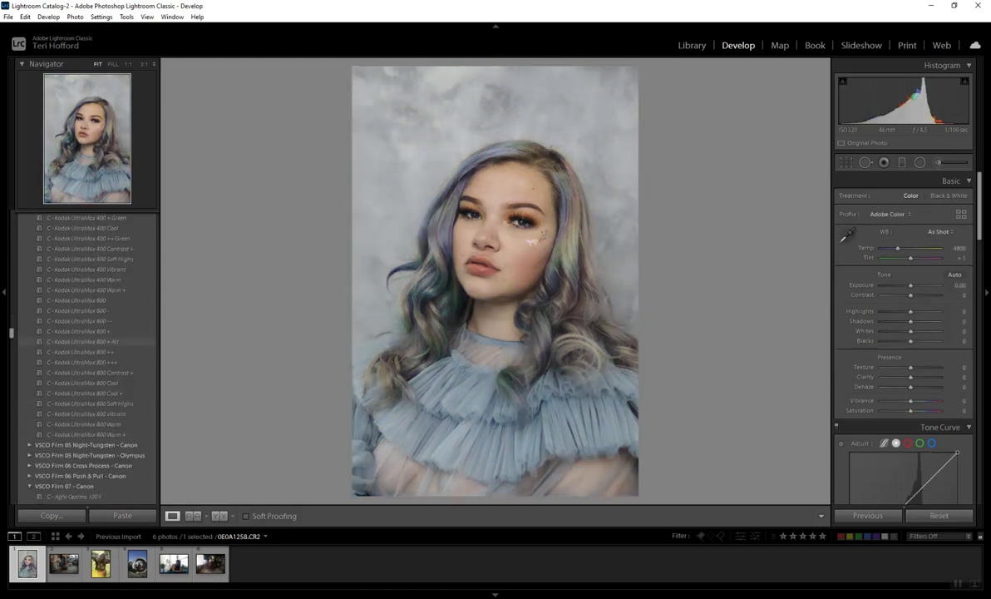
scroll(83, 436, "down", 5)
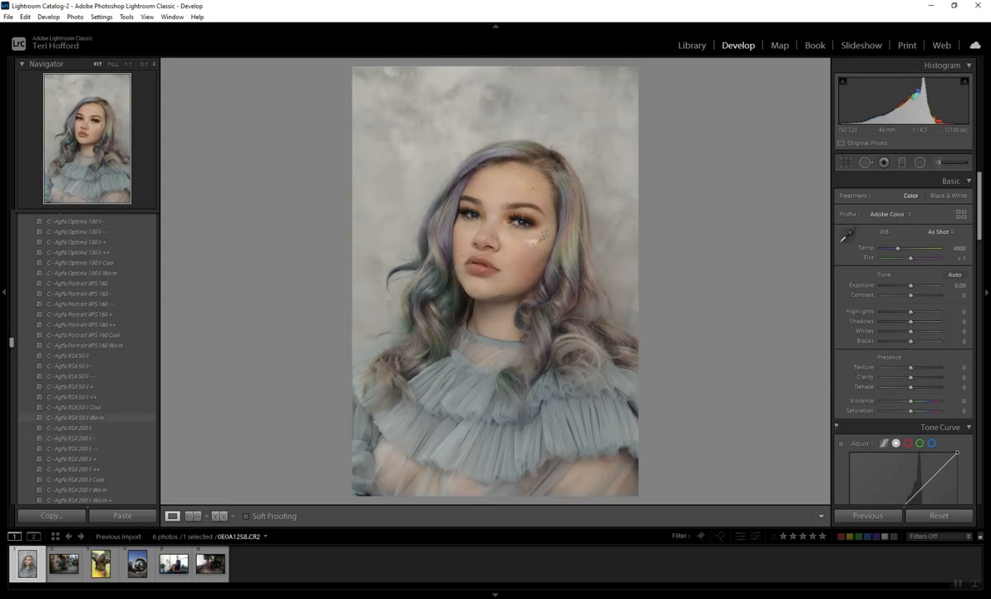
scroll(83, 407, "down", 5)
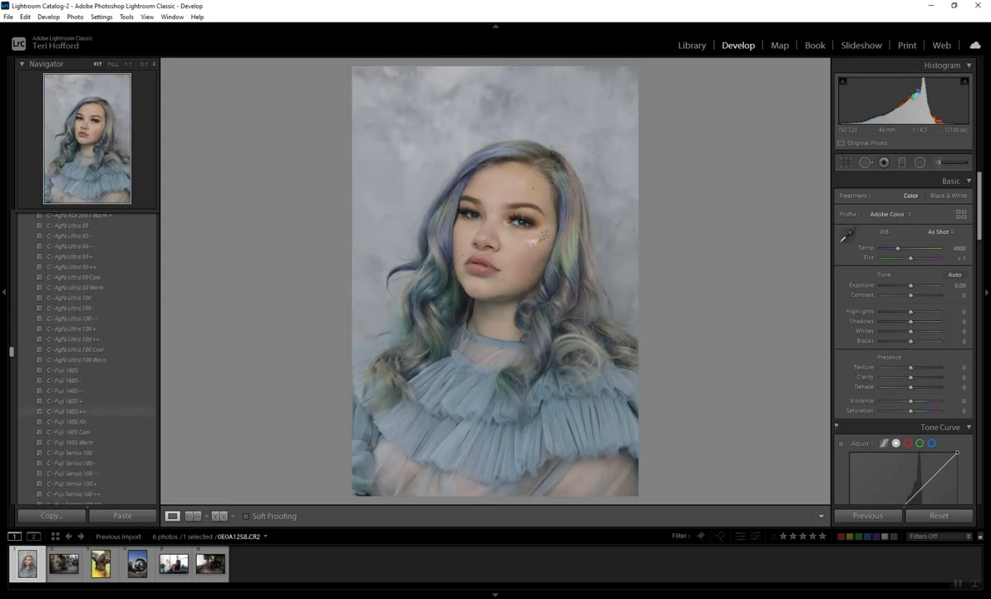
scroll(83, 410, "down", 6)
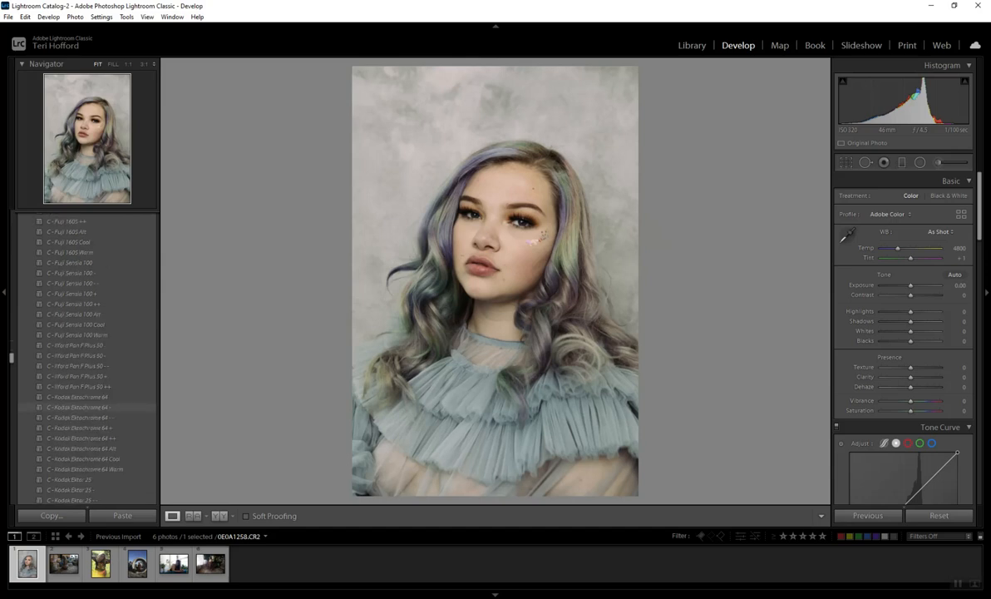
scroll(83, 409, "down", 3)
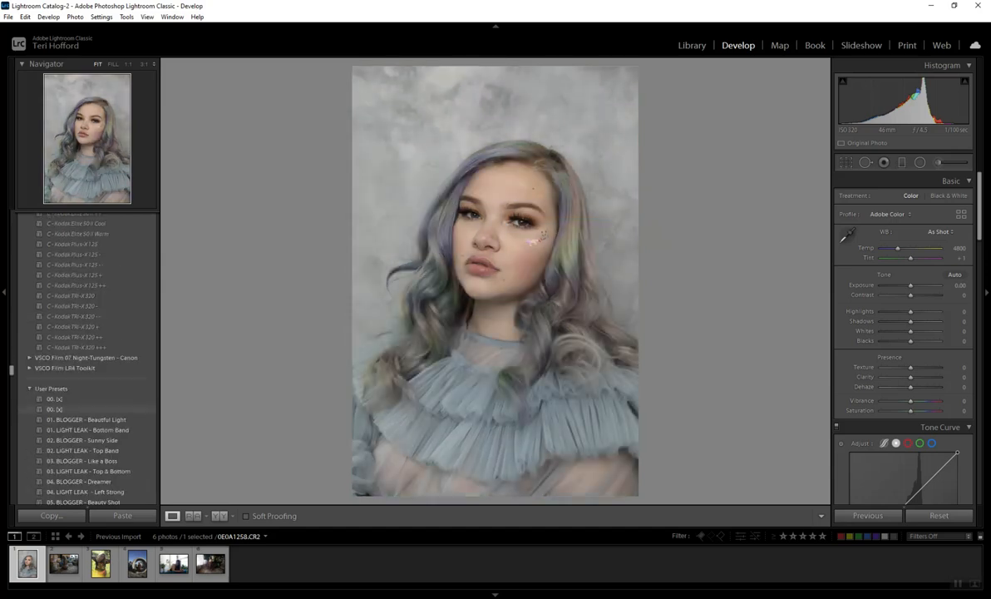
scroll(84, 408, "down", 10)
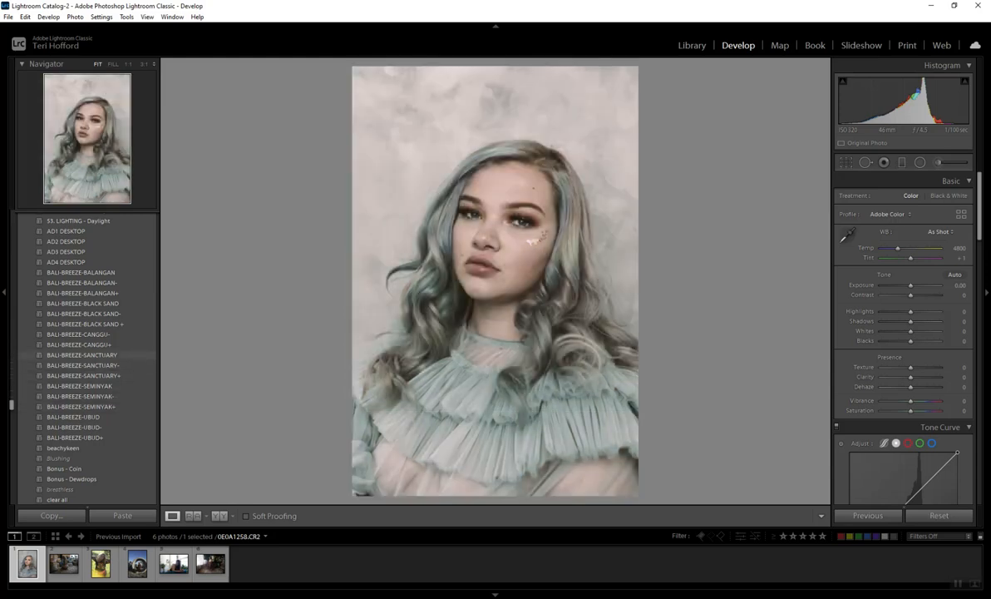
scroll(79, 345, "down", 10)
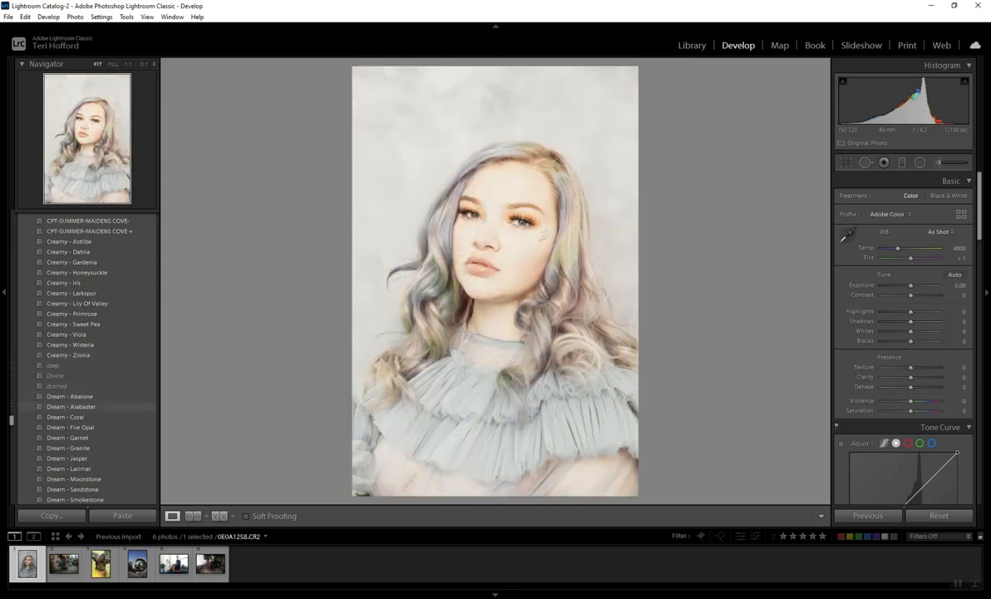
scroll(83, 405, "down", 3)
scroll(83, 404, "down", 12)
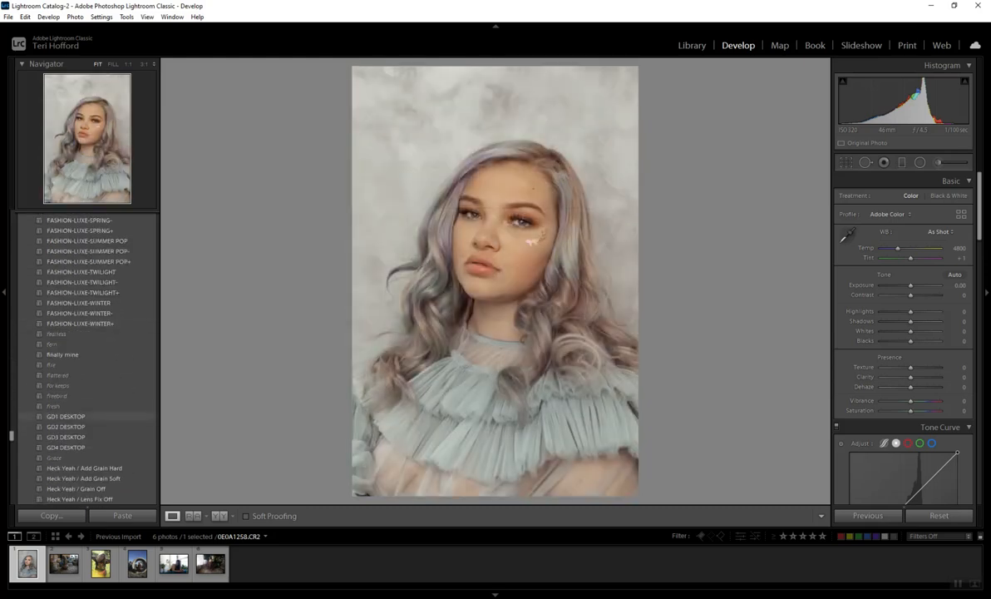
scroll(84, 404, "down", 3)
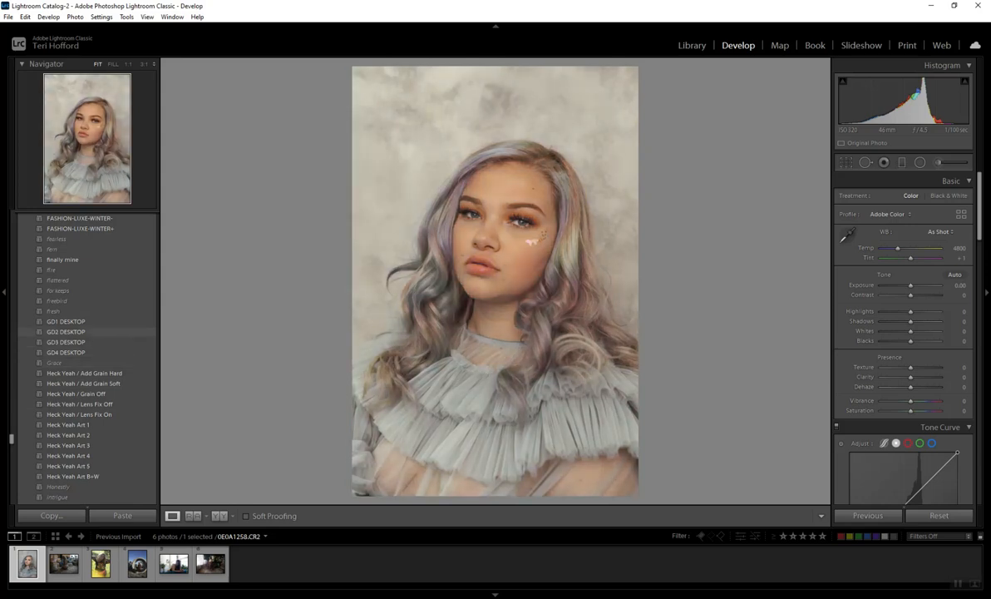
scroll(83, 332, "down", 3)
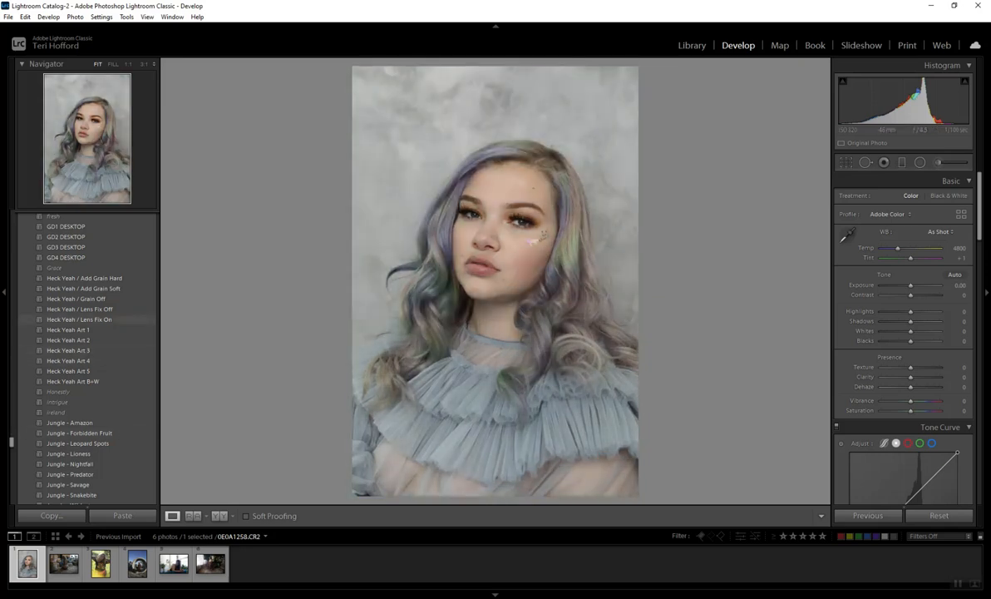
scroll(83, 288, "up", 5)
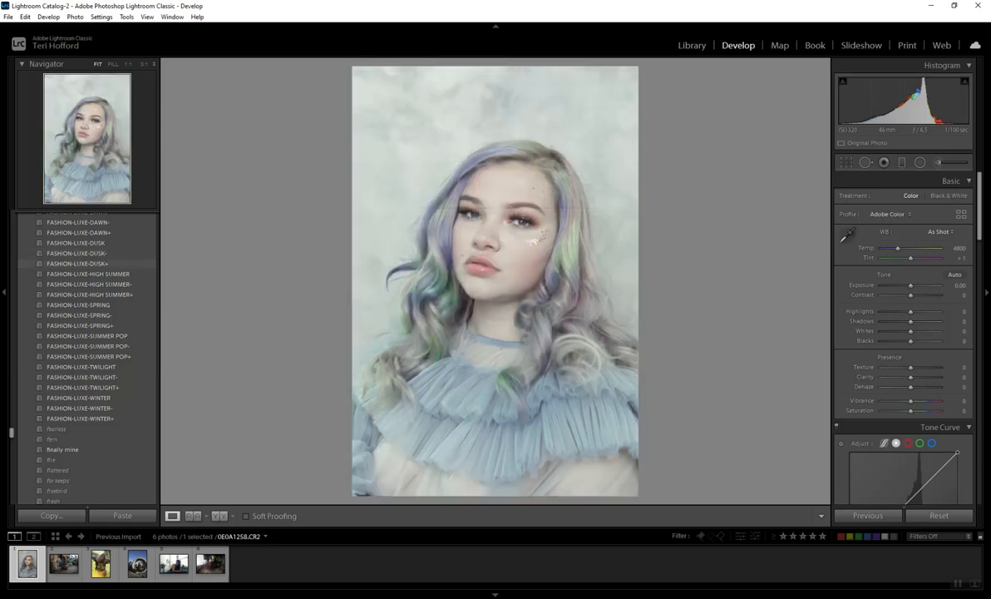
scroll(79, 328, "up", 3)
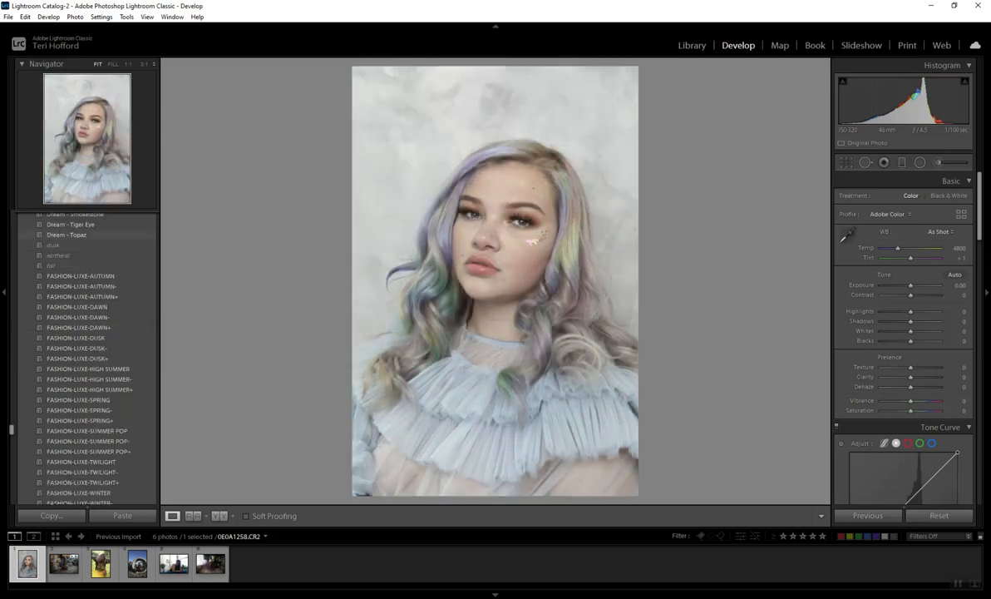
scroll(83, 358, "up", 6)
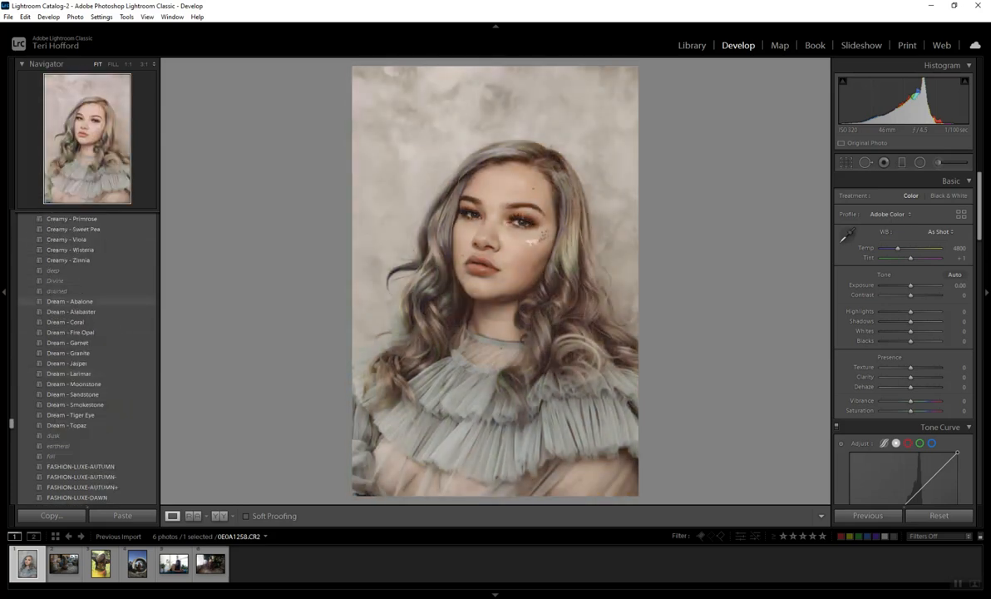
scroll(83, 287, "up", 3)
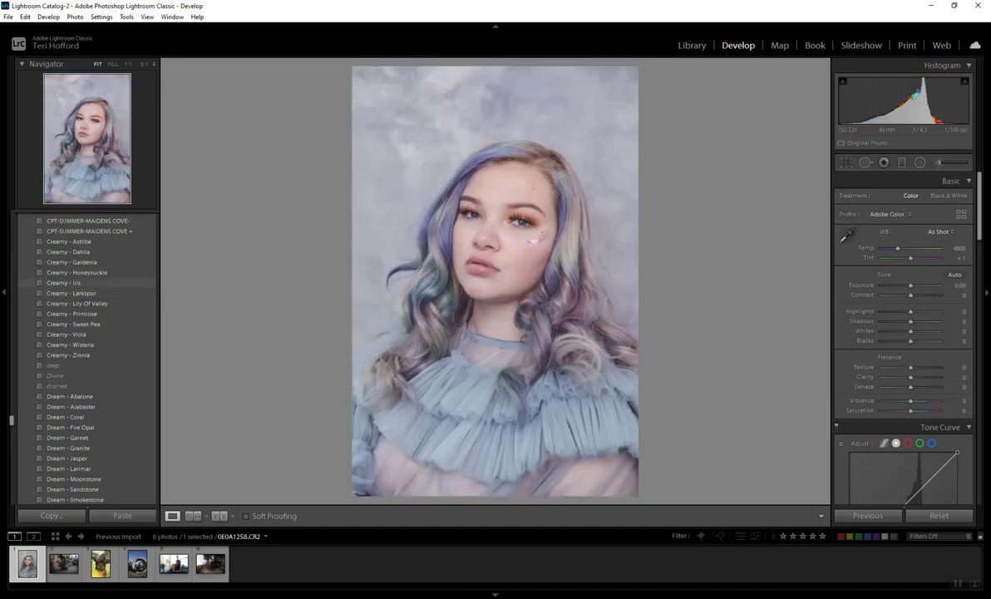
Step: Apply the Creamy - Iris preset to the portrait and set exposure +0.61, contrast +53, shadows +40, whites -11 and blacks +56
left_click(76, 283)
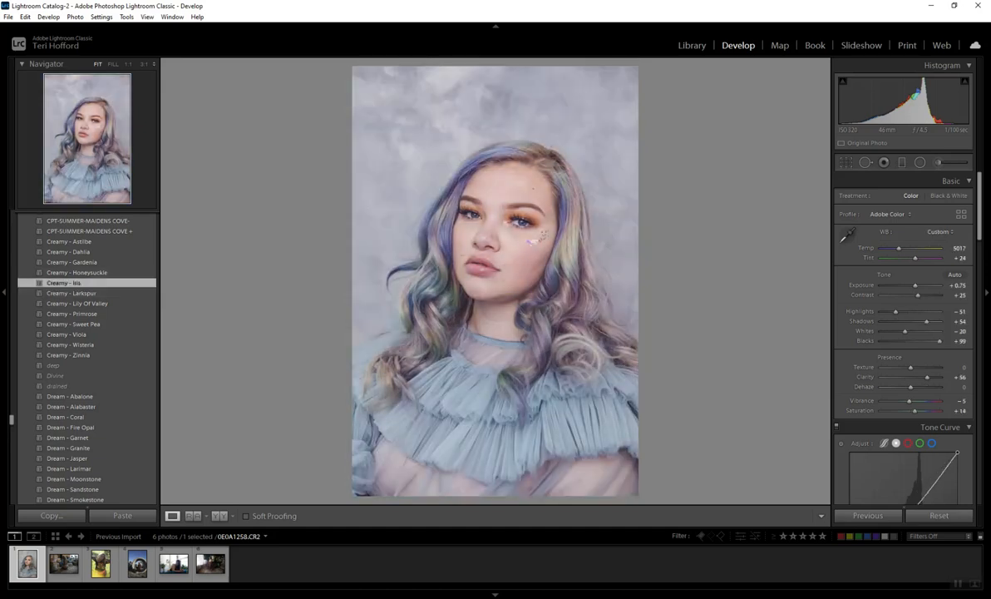
left_click_drag(915, 286, 928, 295)
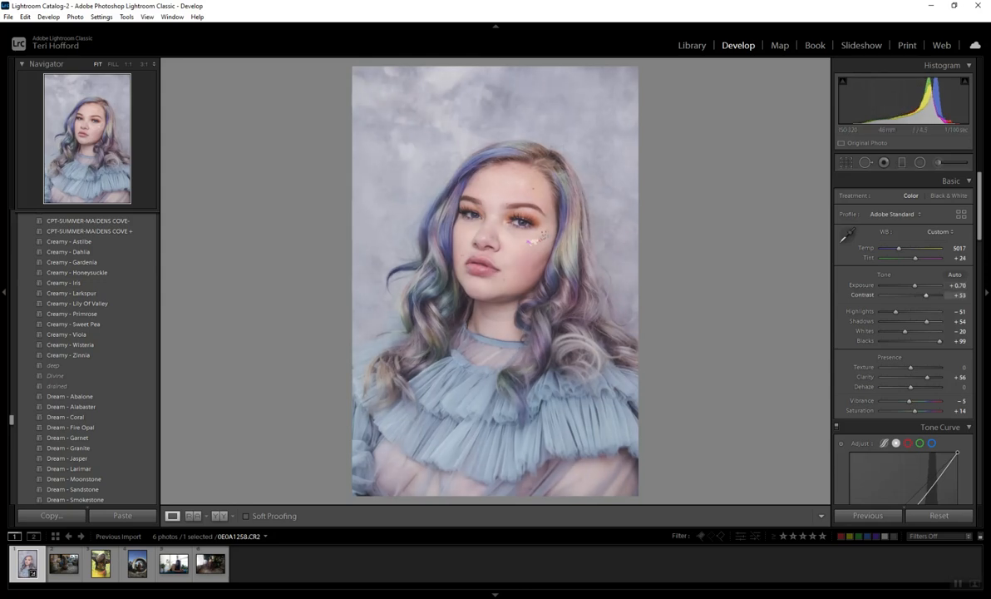
mouse_move(926, 321)
left_mouse_down()
mouse_move(914, 321)
mouse_move(931, 341)
mouse_move(903, 331)
mouse_move(923, 321)
left_mouse_up()
left_click_drag(914, 285, 914, 285)
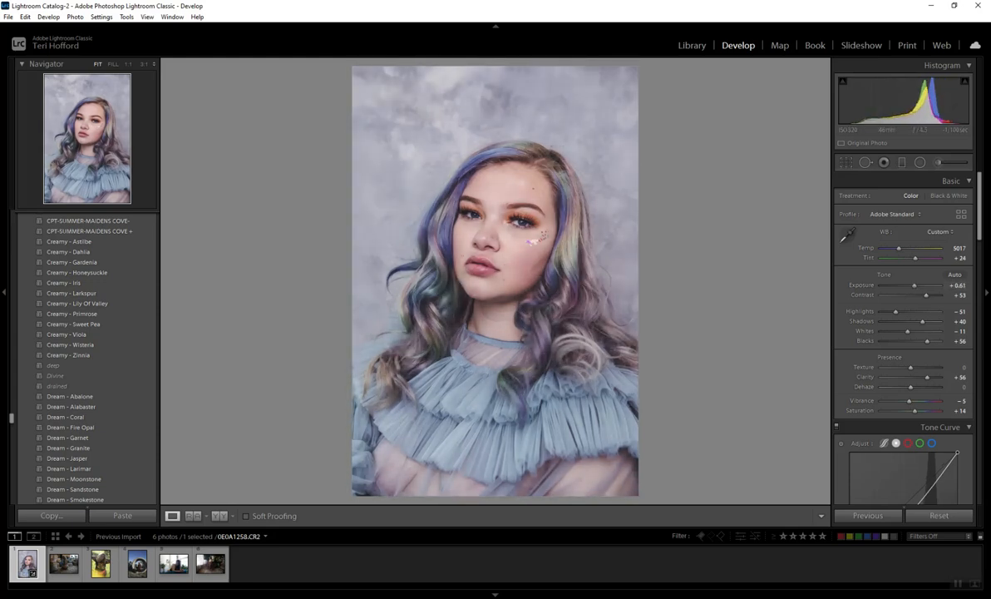
Step: Switch to the photo 0E0A3924.CR2 and preview the Creamy, Fashion-Luxe and Jungle presets on it
left_click(63, 564)
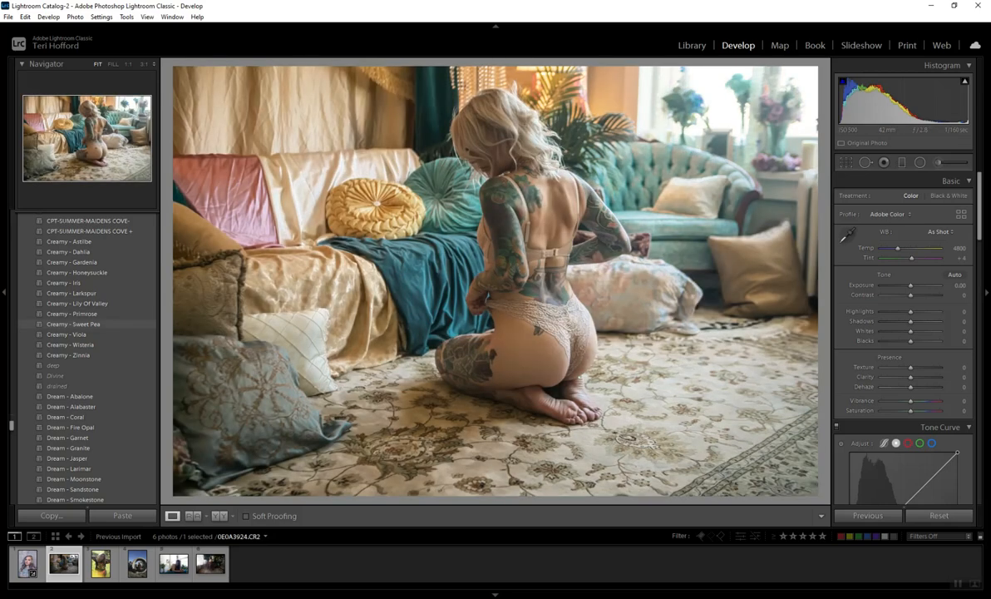
scroll(83, 326, "down", 10)
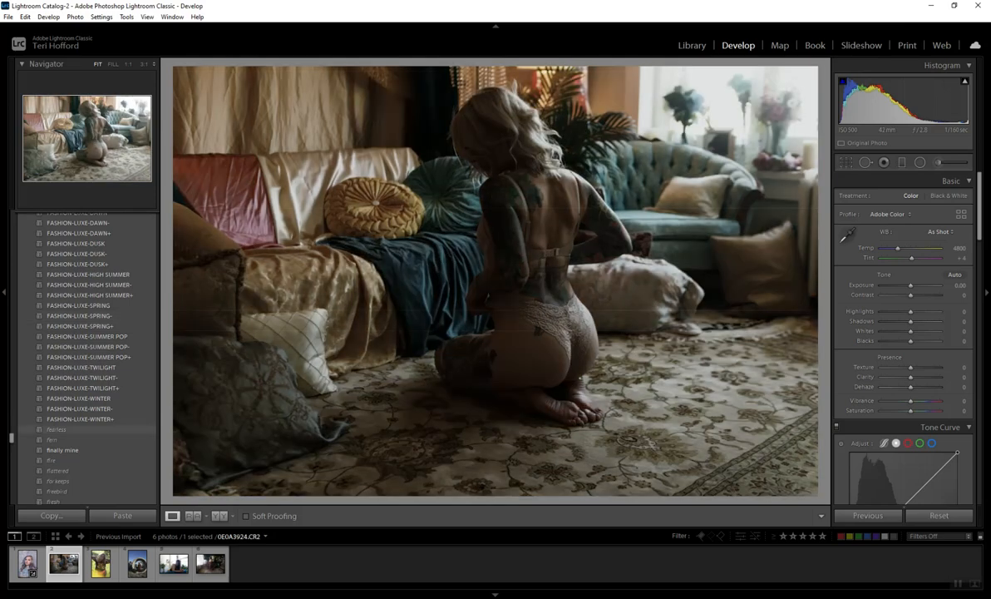
scroll(83, 326, "down", 6)
scroll(84, 326, "down", 8)
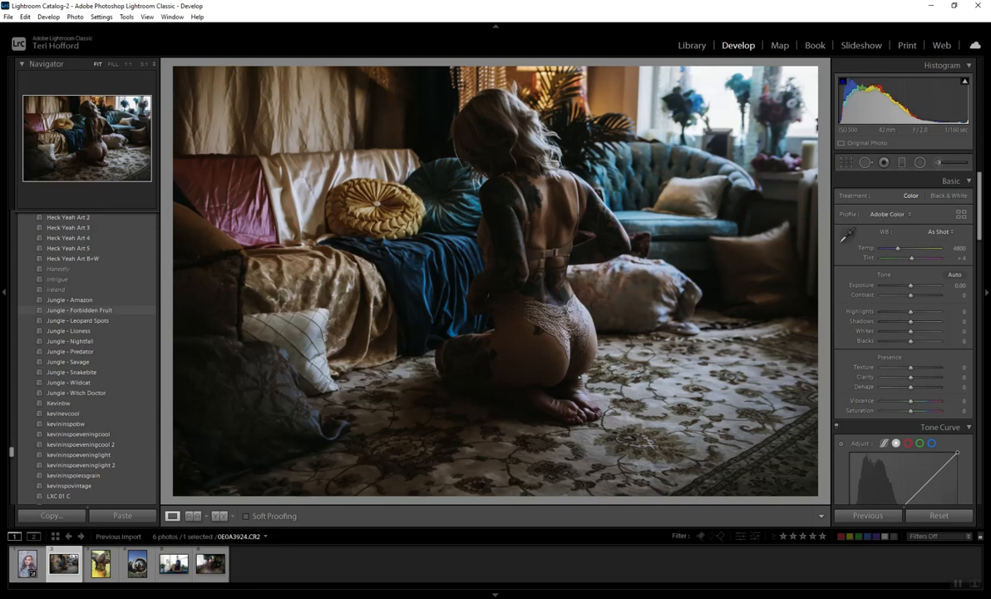
Step: Try the Jungle - Forbidden Fruit preset with highlights -72, shadows +44, whites -74 and blacks +32, and reset the photo
left_click(79, 309)
left_click_drag(895, 312, 920, 341)
left_click_drag(913, 286, 913, 286)
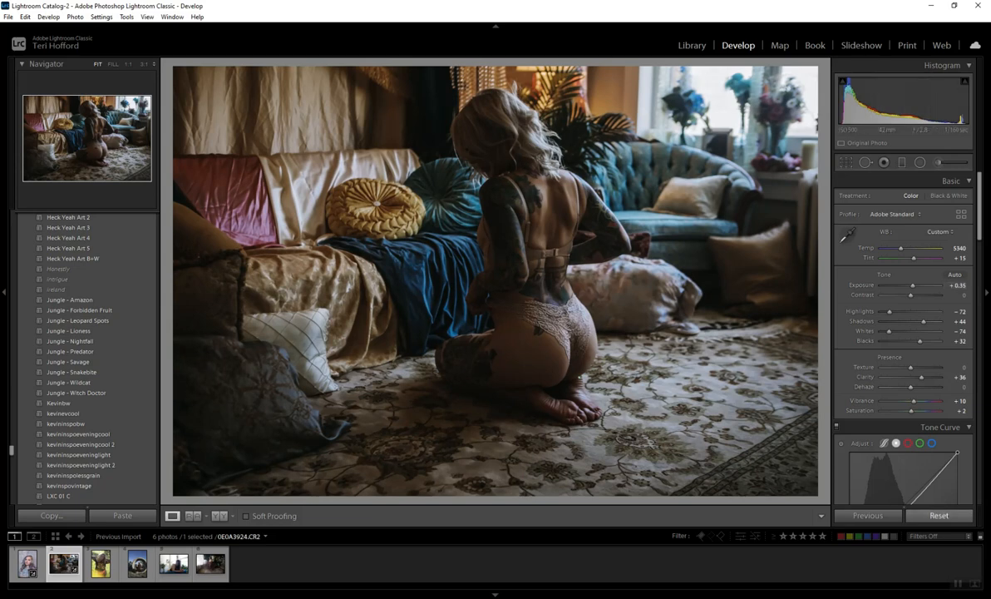
left_click(939, 516)
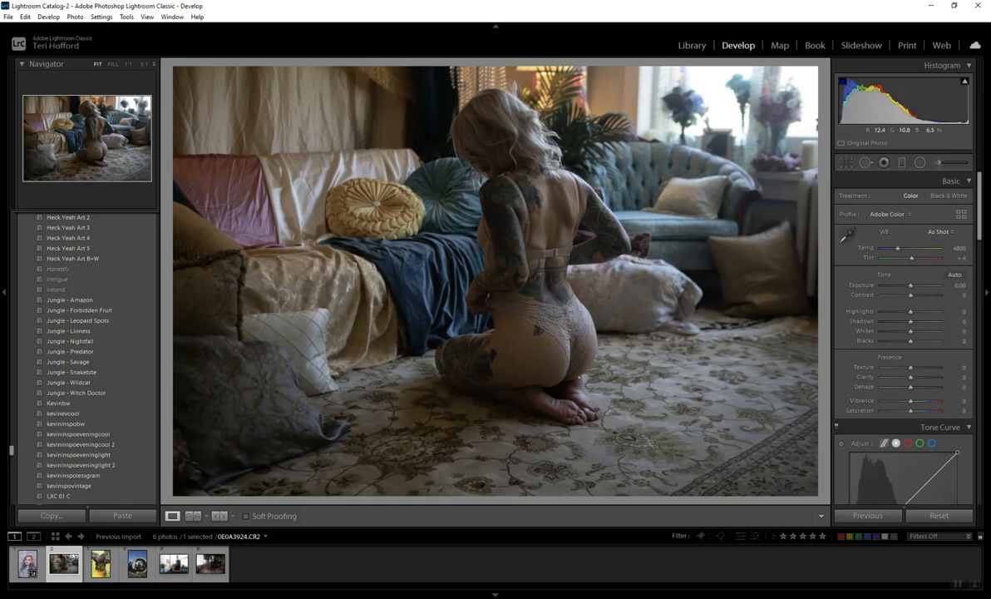
Step: Try exposure -0.44, contrast +44, shadows -21, whites +16 and blacks +7 before applying Jungle - Forbidden Fruit, and reset the photo
mouse_move(910, 294)
left_mouse_down()
mouse_move(923, 295)
mouse_move(904, 285)
left_mouse_up()
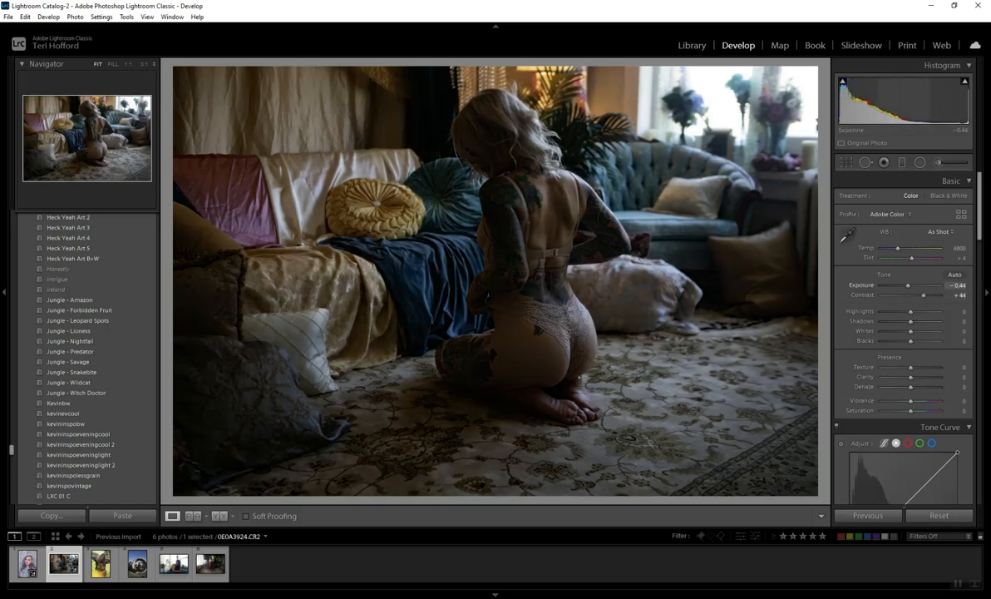
mouse_move(911, 321)
left_mouse_down()
mouse_move(903, 341)
mouse_move(918, 331)
left_mouse_up()
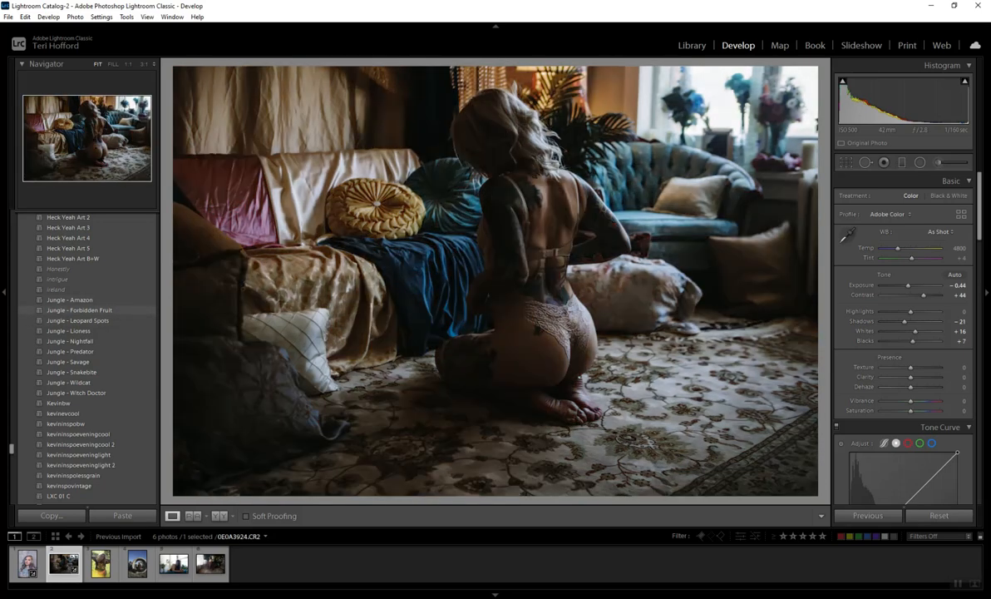
left_click(79, 309)
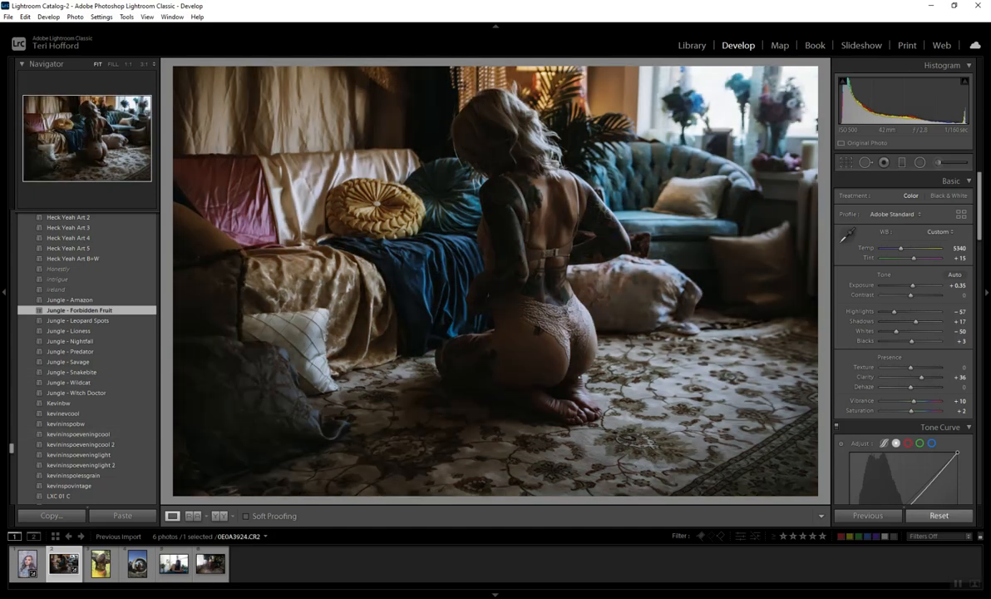
left_click(939, 516)
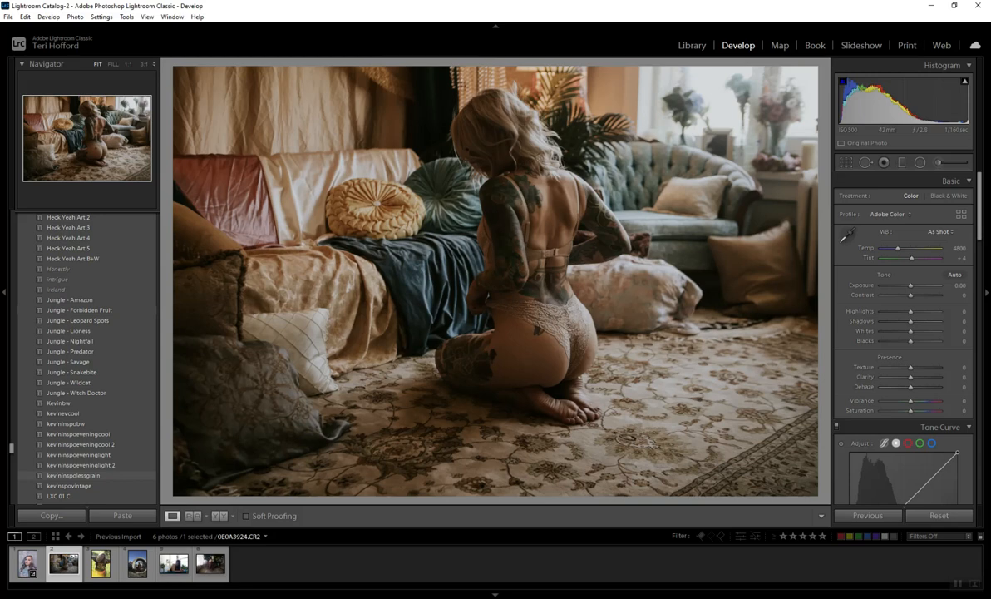
Step: Try the kevininspolessgrain preset with exposure -0.18, contrast +26, shadows +49, whites -56 and blacks +19, and reset the photo
left_click(75, 475)
left_click_drag(913, 285, 910, 285)
left_click_drag(919, 322, 895, 331)
left_click_drag(910, 285, 908, 285)
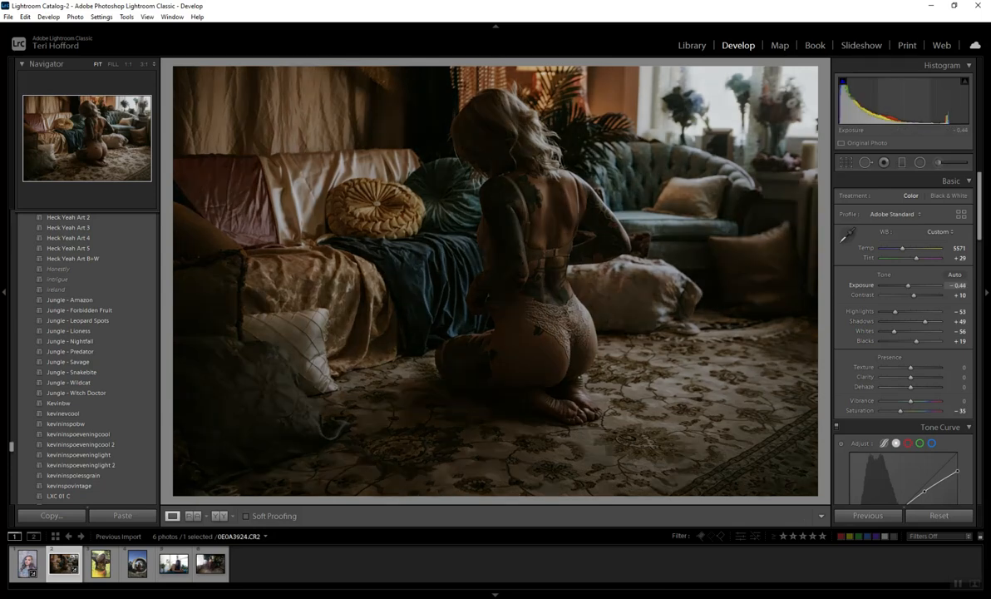
left_click_drag(908, 286, 918, 296)
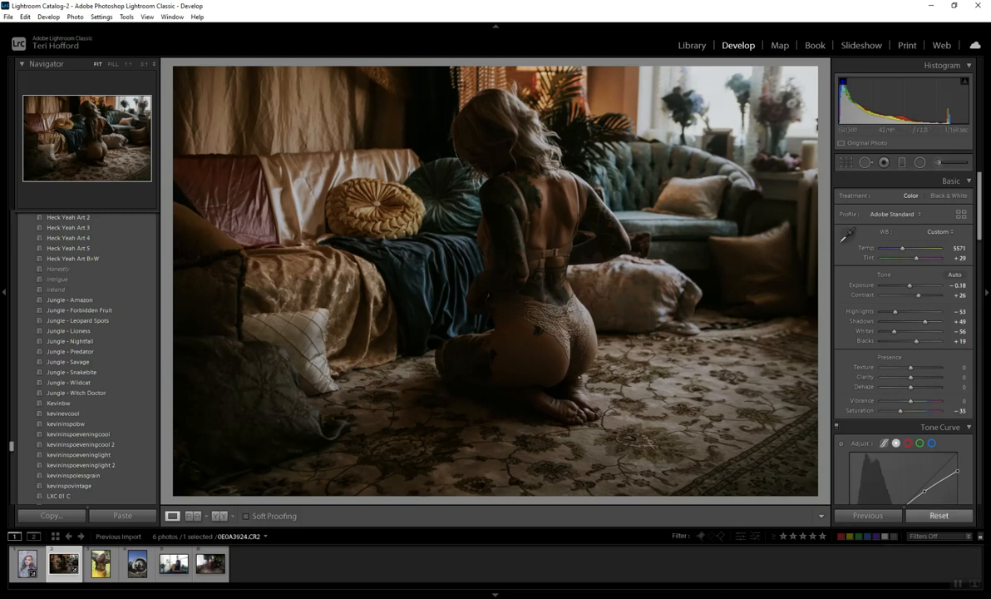
left_click(939, 515)
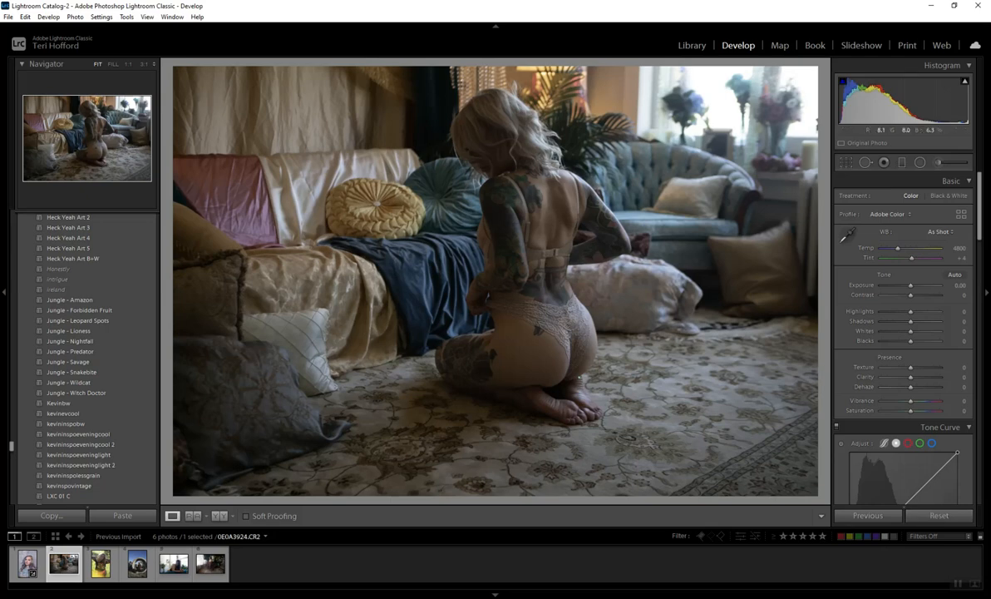
Step: Apply the kevininspolessgrain preset to the sofa photo and set the exposure to -0.26
left_click(73, 474)
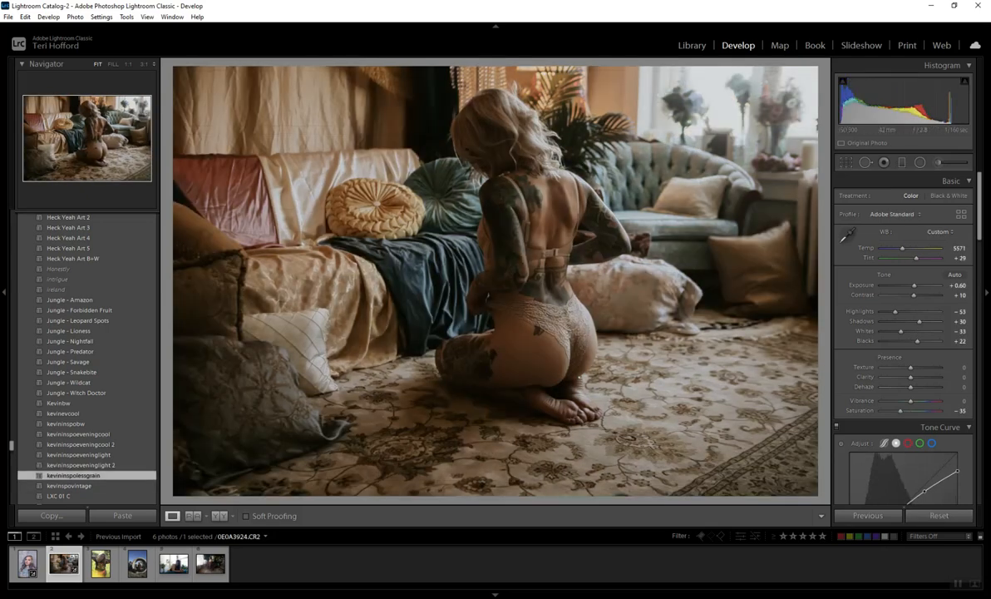
left_click_drag(915, 285, 909, 285)
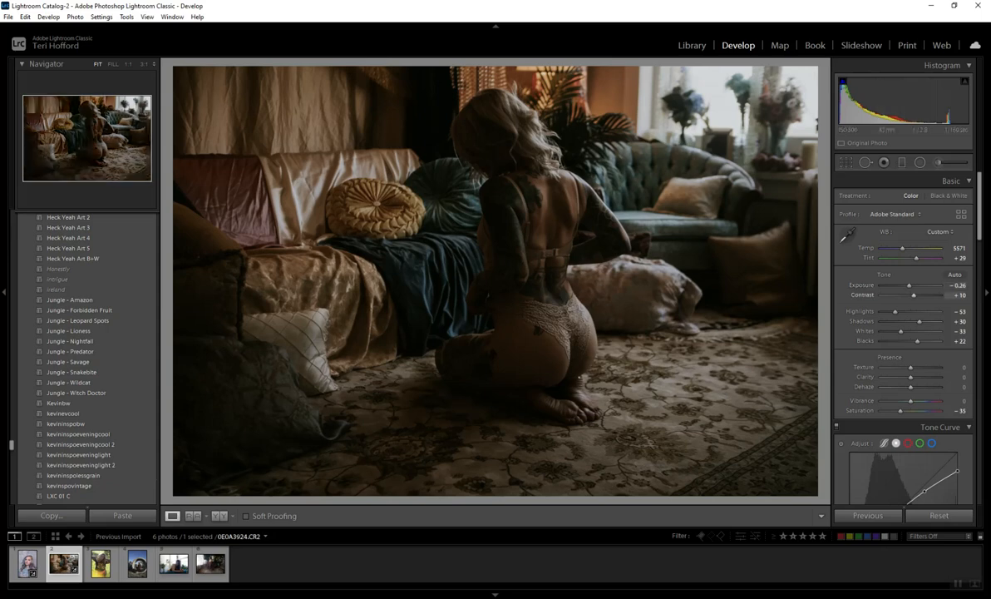
Step: Open the photo of the woman in the grassy field and preview the Dream, FASHION-LUXE, Heck Yeah and LXC presets on it
left_click(101, 565)
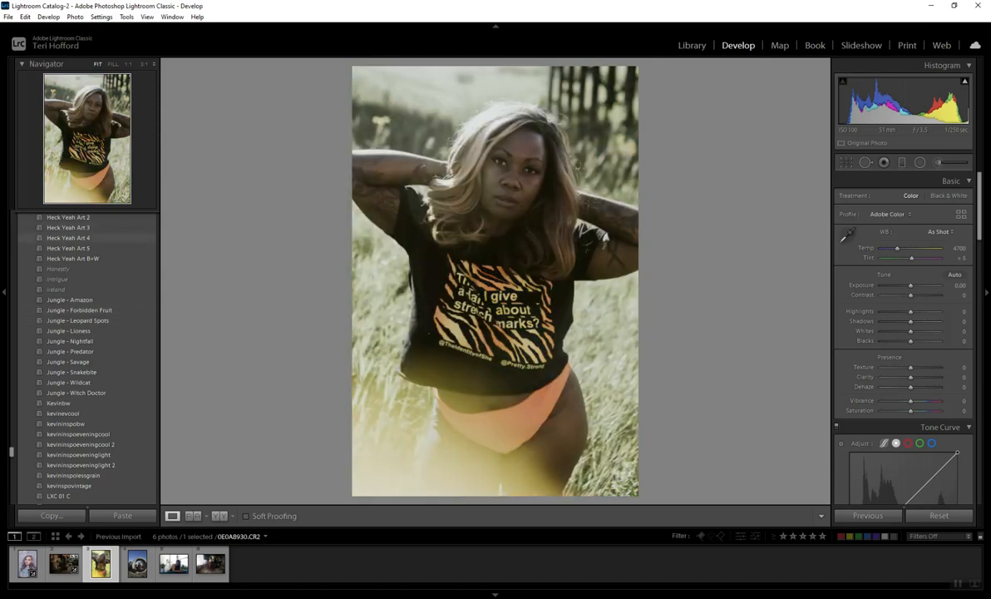
scroll(83, 274, "up", 3)
scroll(83, 358, "up", 6)
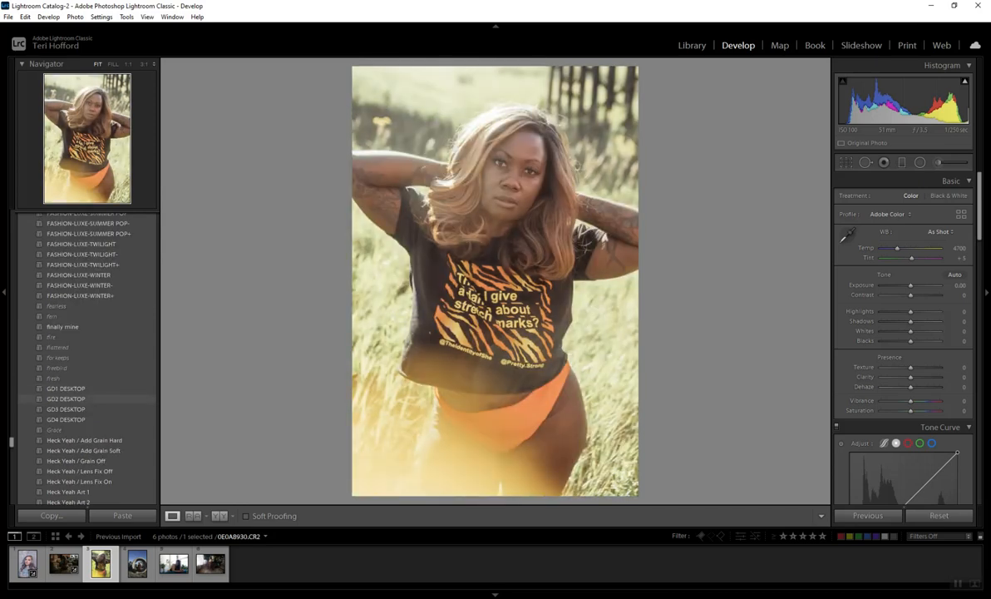
scroll(83, 416, "up", 3)
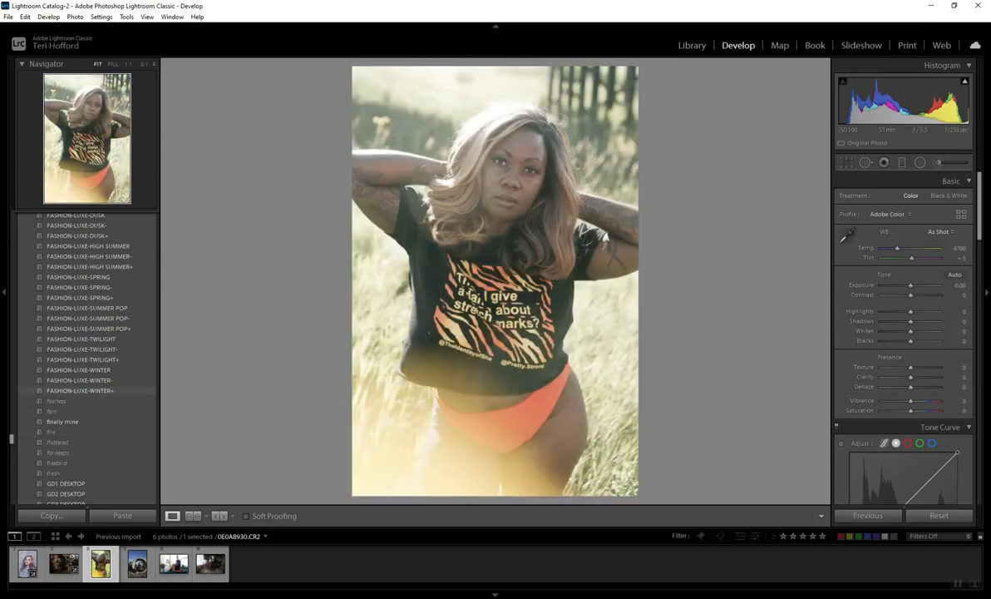
scroll(87, 366, "up", 3)
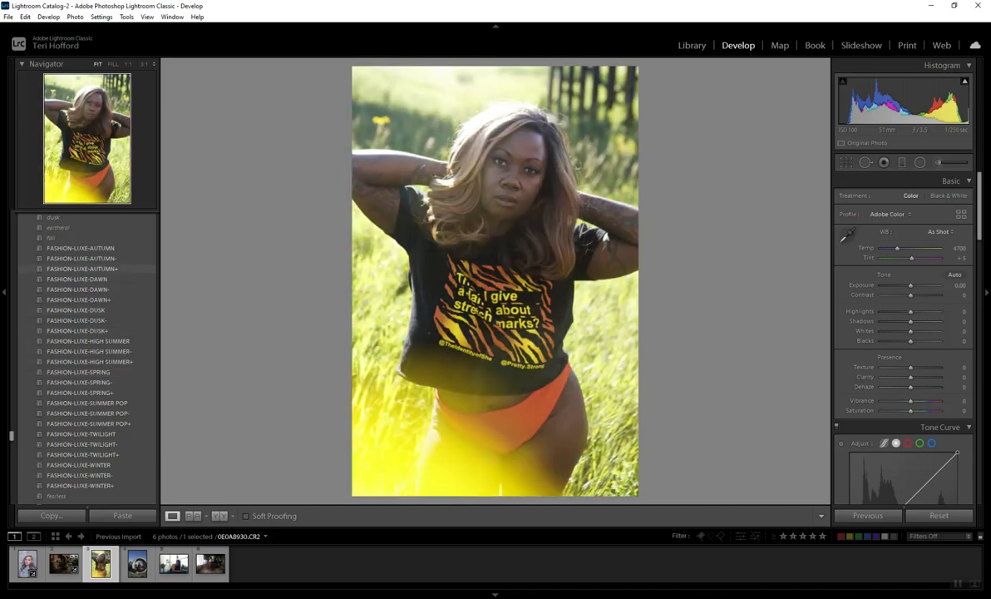
scroll(87, 358, "up", 3)
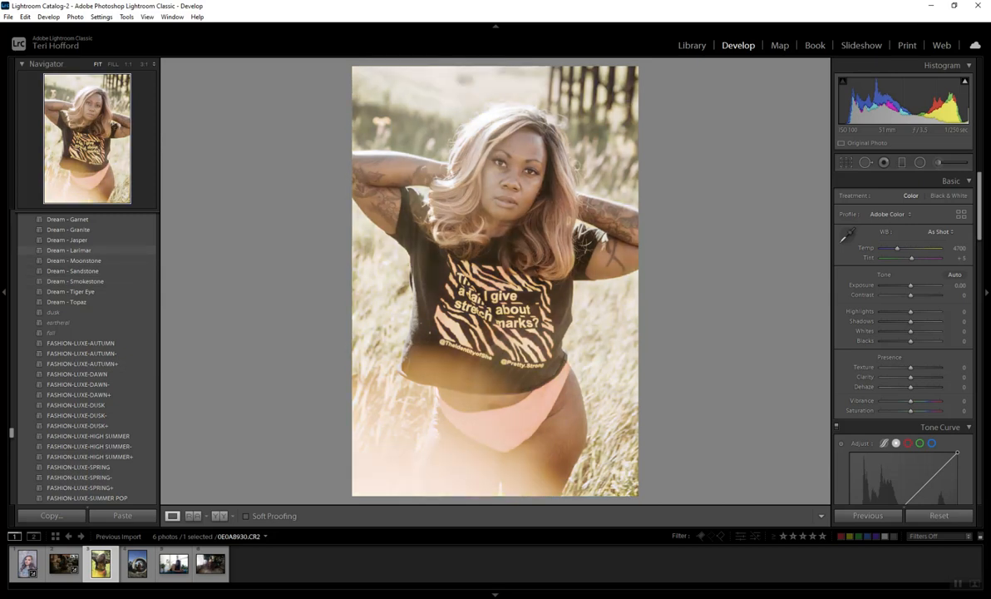
scroll(88, 374, "down", 12)
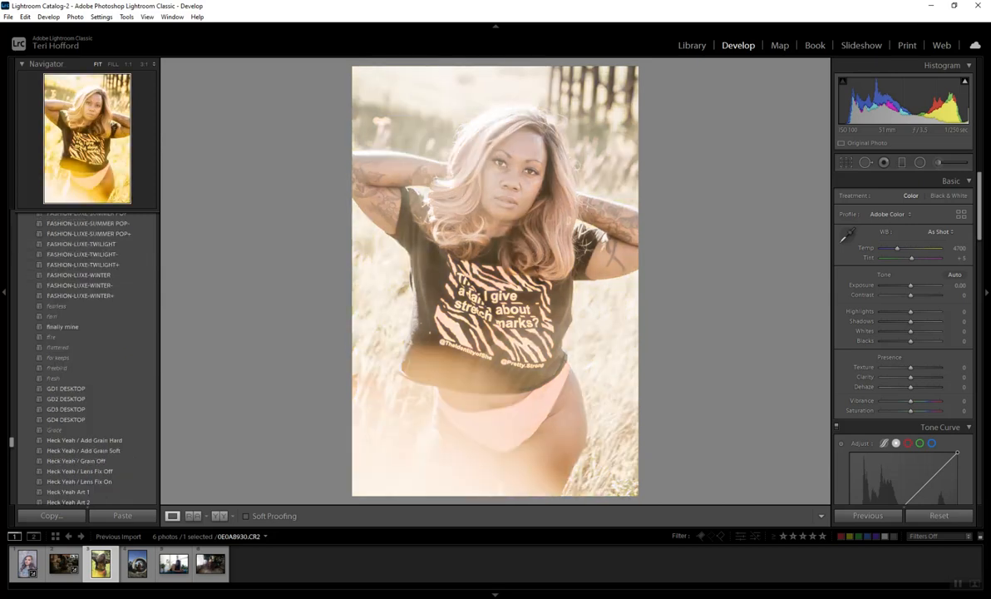
scroll(87, 374, "down", 6)
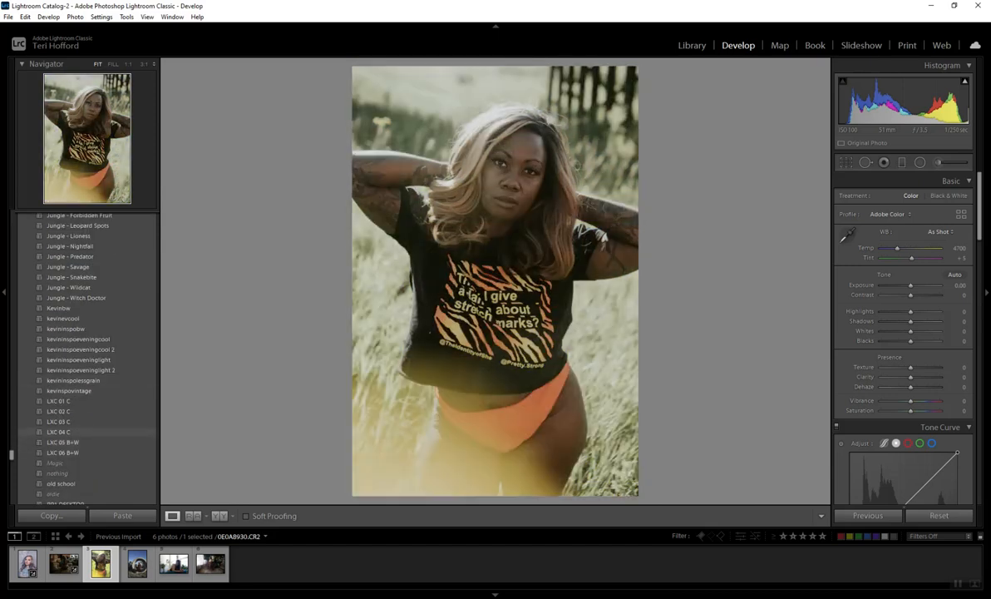
Step: Apply the LXC 04 C preset with exposure -0.09, contrast +37, highlights -68, shadows +47, whites -61 and blacks +47
left_click(65, 432)
left_click_drag(910, 285, 912, 285)
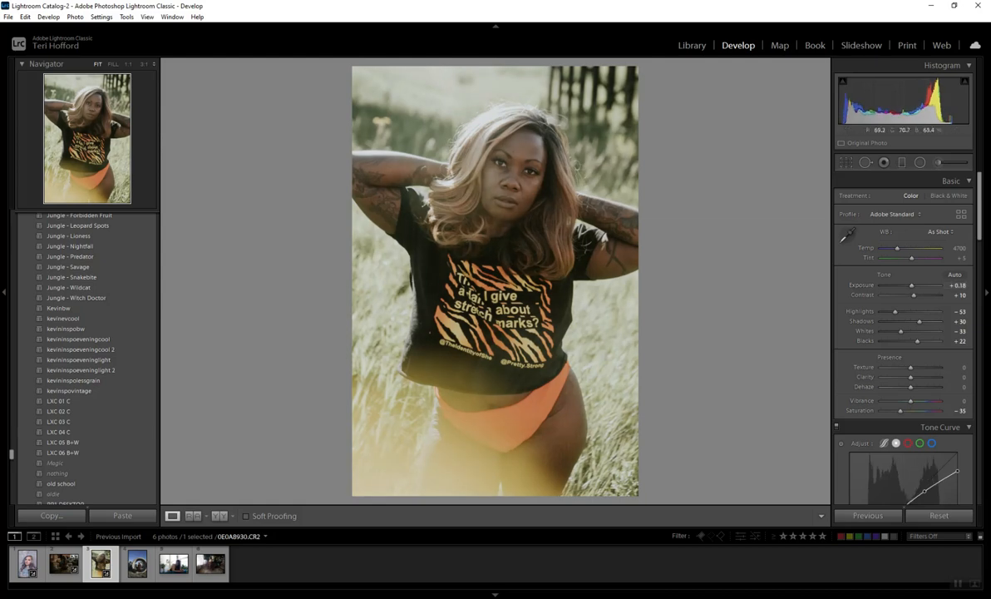
left_click_drag(920, 321, 911, 286)
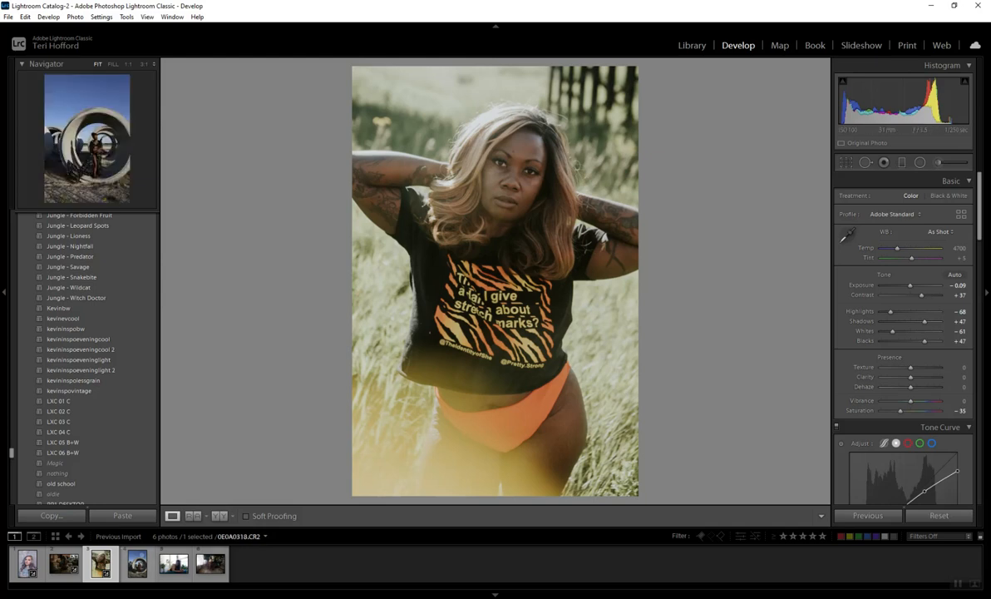
Step: Open the photo of the woman standing in the concrete pipe
left_click(138, 564)
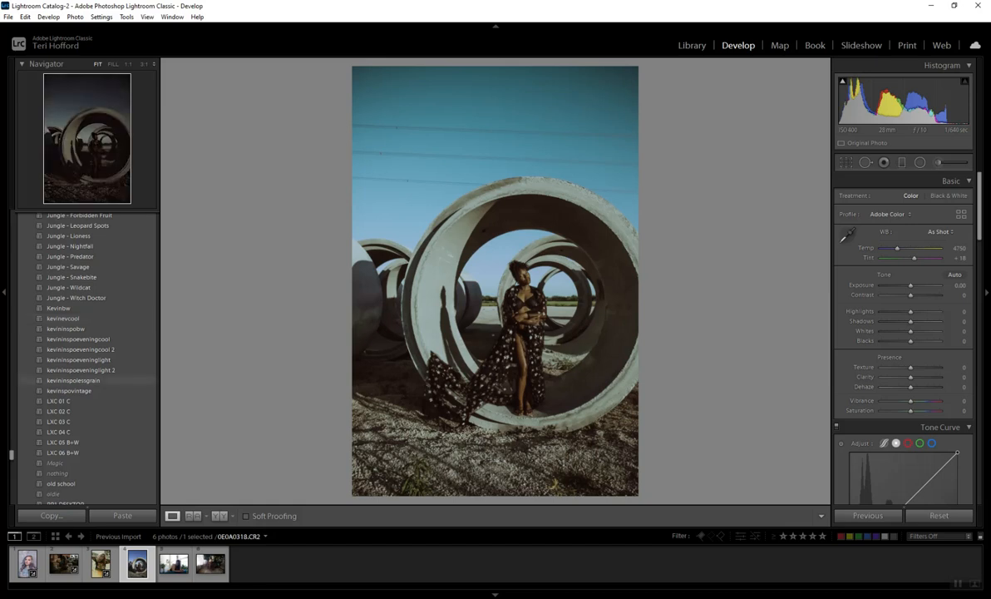
Step: Try the kevinspovintage preset with exposure -0.97 and contrast +56, then reset the photo and try exposure -0.44 and contrast +25
left_click(69, 391)
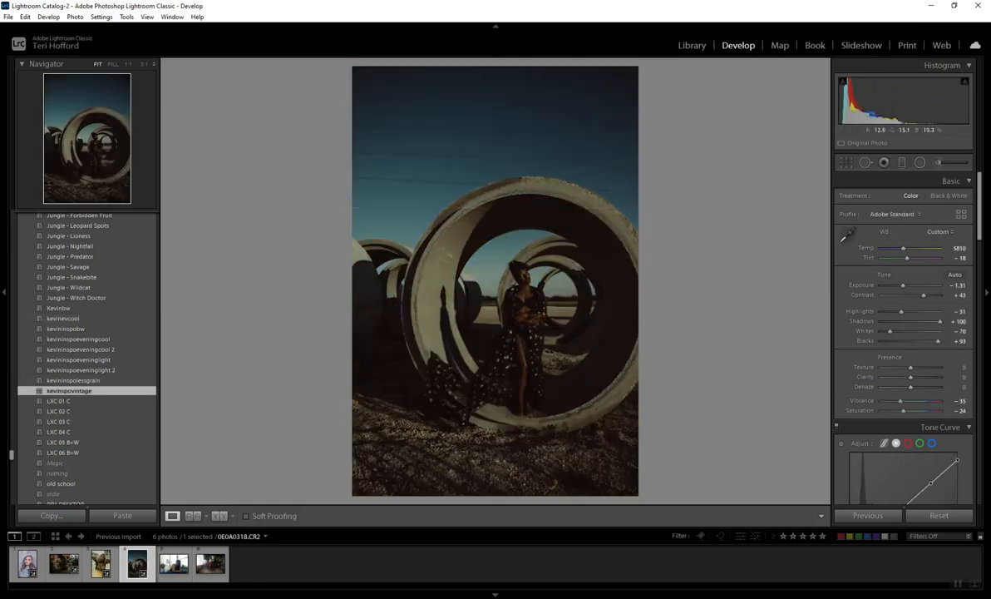
left_click_drag(903, 286, 929, 295)
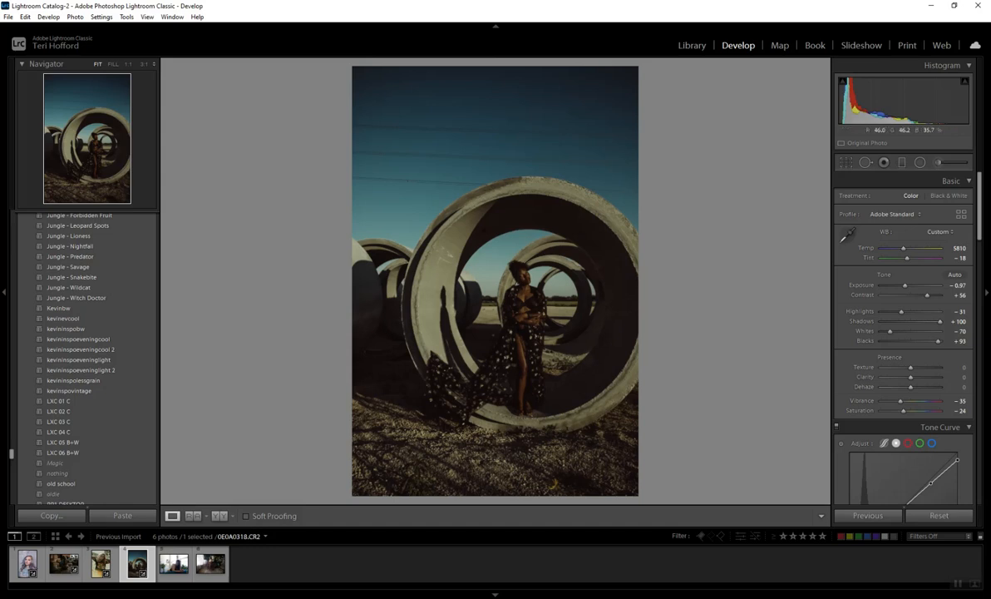
left_click(939, 515)
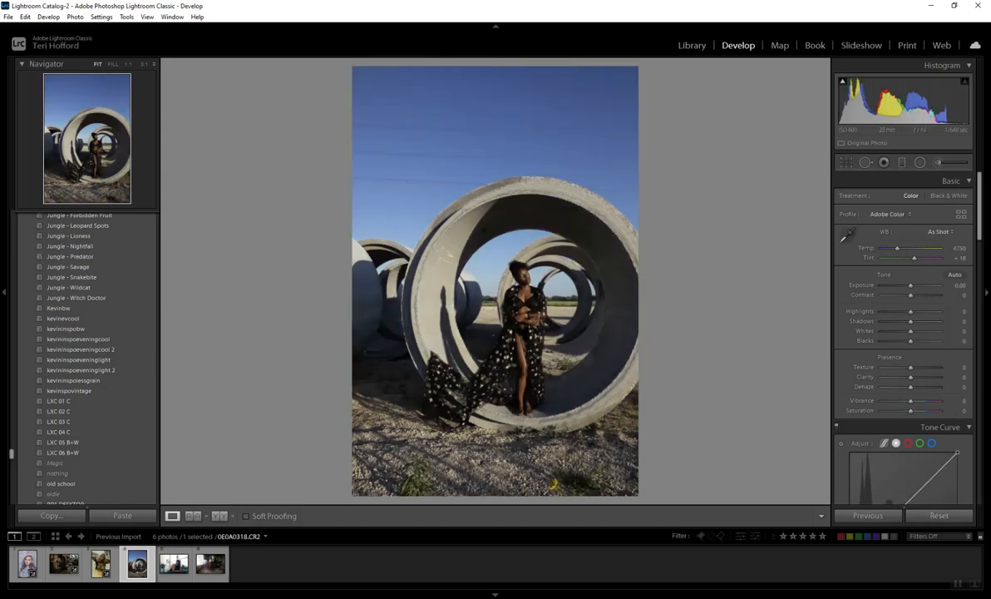
left_click_drag(911, 295, 908, 285)
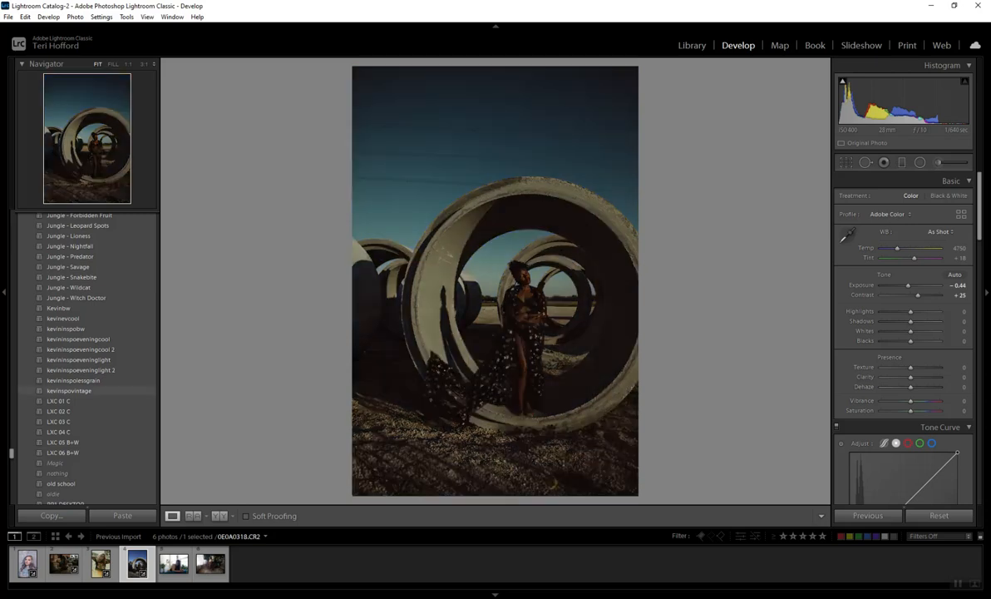
Step: Apply the kevinspovintage preset to the concrete pipe photo and set the exposure to -1.14
left_click(69, 390)
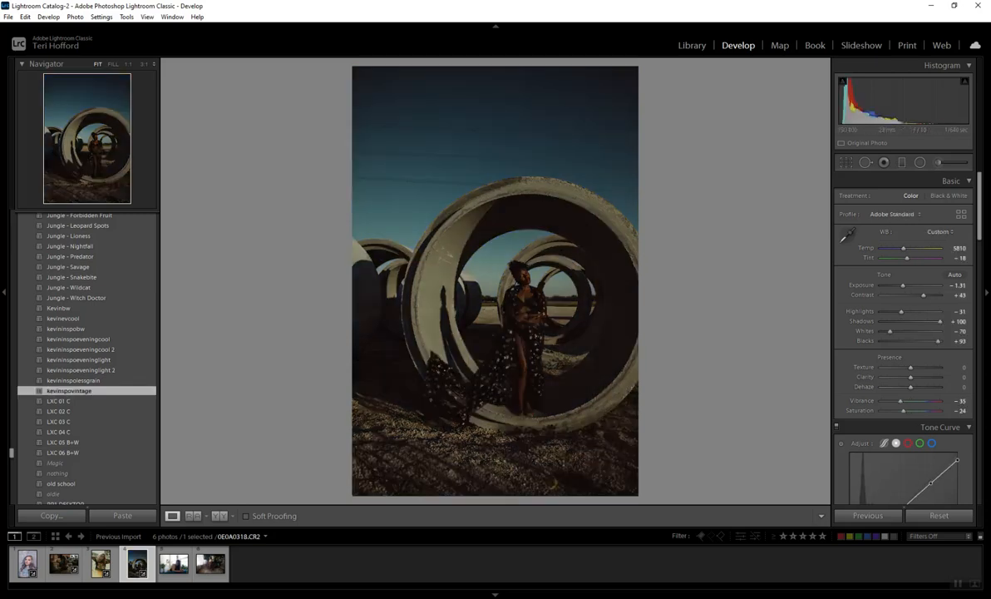
left_click_drag(903, 285, 905, 285)
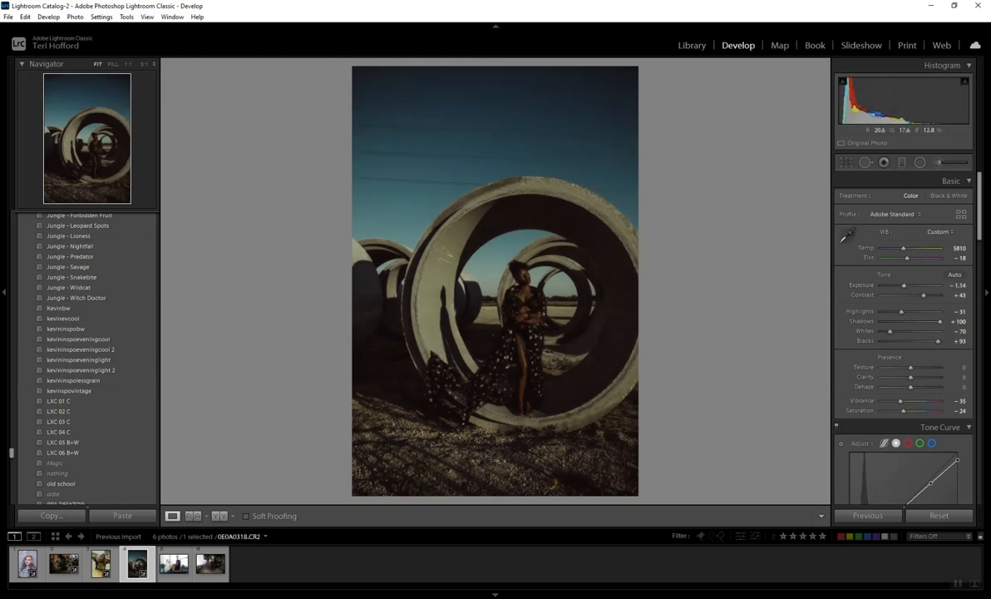
Step: Open the photo of the woman lying beside the windows
left_click(183, 561)
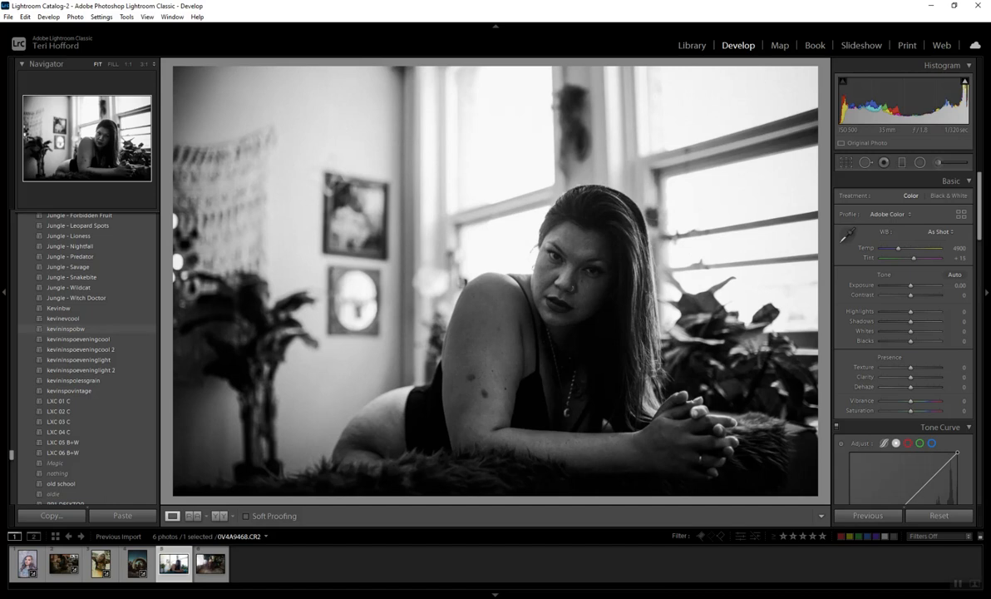
Step: Try the kevininspobw preset with exposure -1.32, contrast +58, shadows +81 and blacks +81, and inspect the face at 1:1
left_click(67, 329)
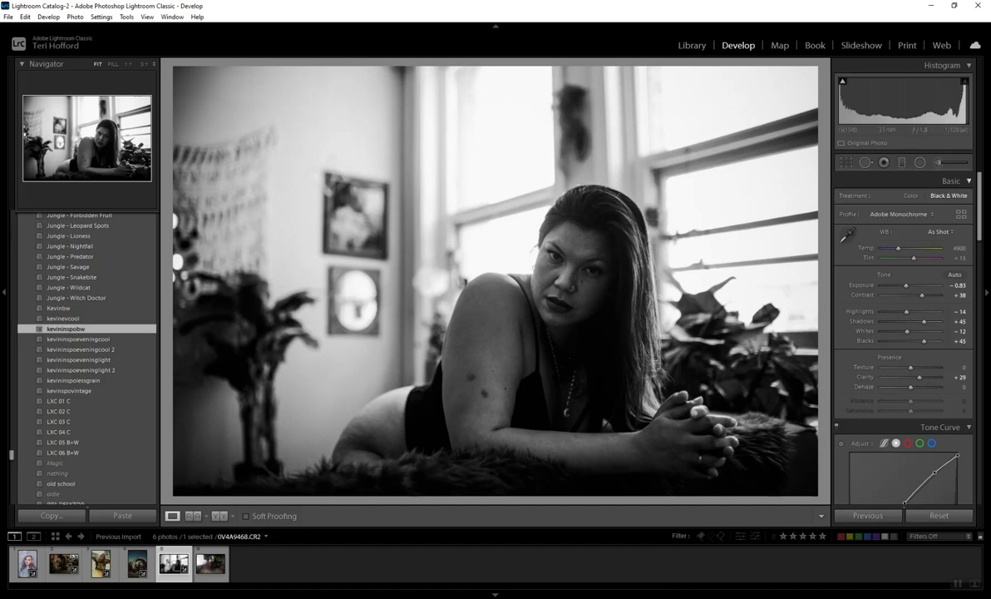
left_click_drag(924, 321, 934, 341)
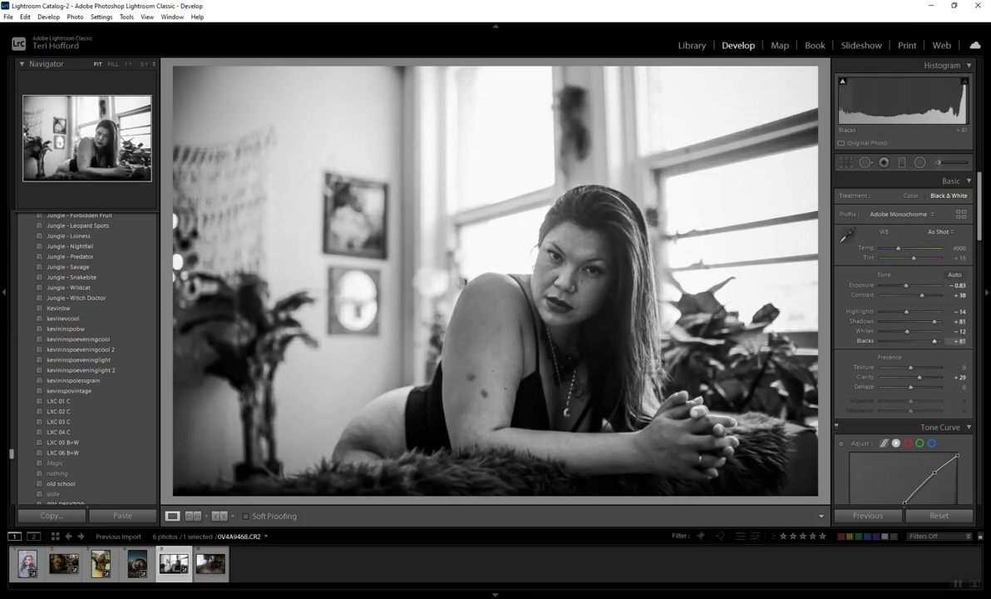
mouse_move(922, 295)
left_mouse_down()
mouse_move(901, 285)
mouse_move(931, 295)
left_mouse_up()
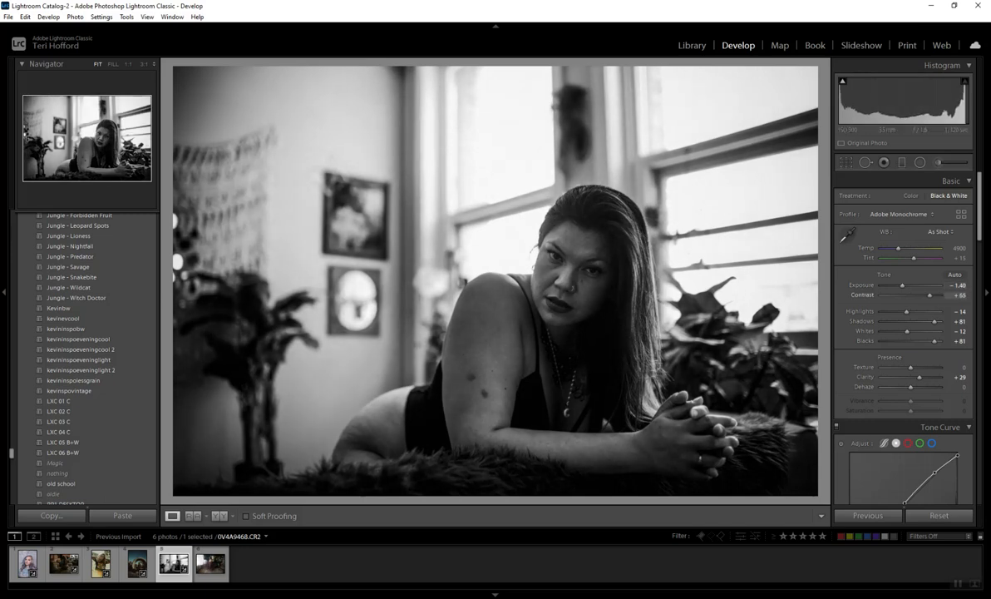
left_click_drag(904, 285, 903, 285)
left_click(587, 259)
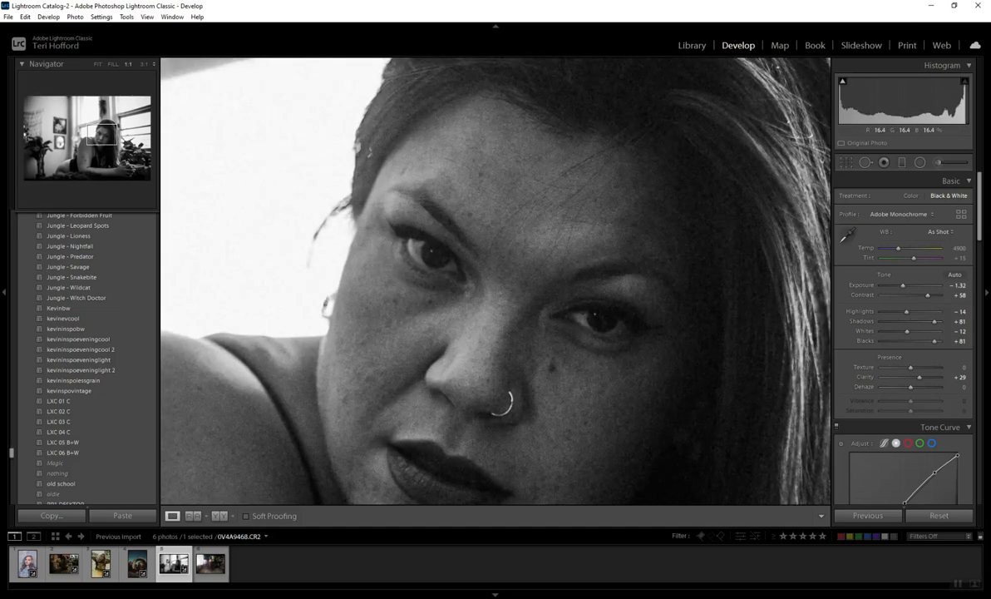
left_click(587, 258)
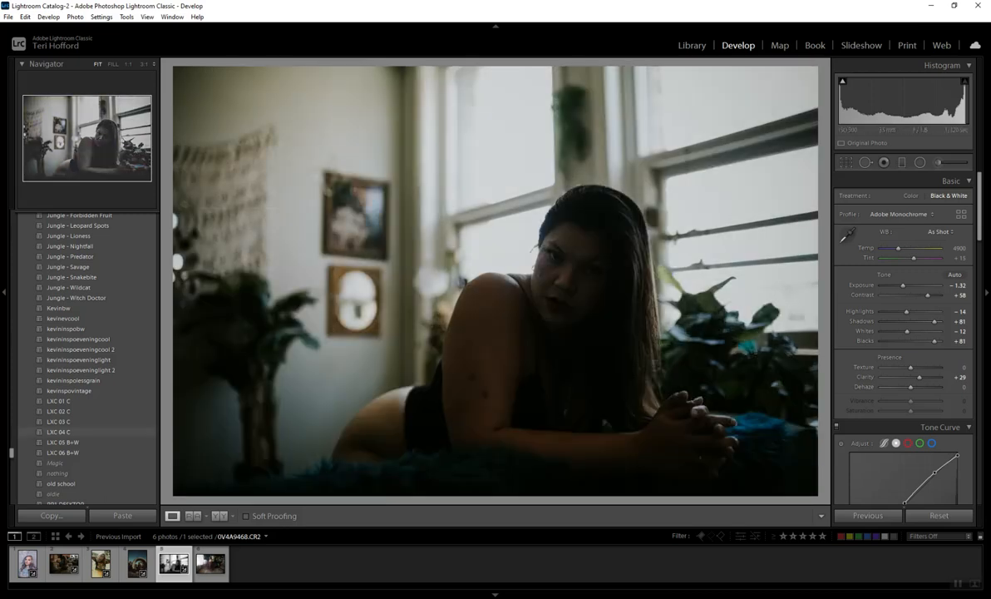
Step: Try the LXC 04 C preset with exposure -0.44, contrast +11, highlights -72, shadows +49, whites -70 and blacks +35
left_click(59, 431)
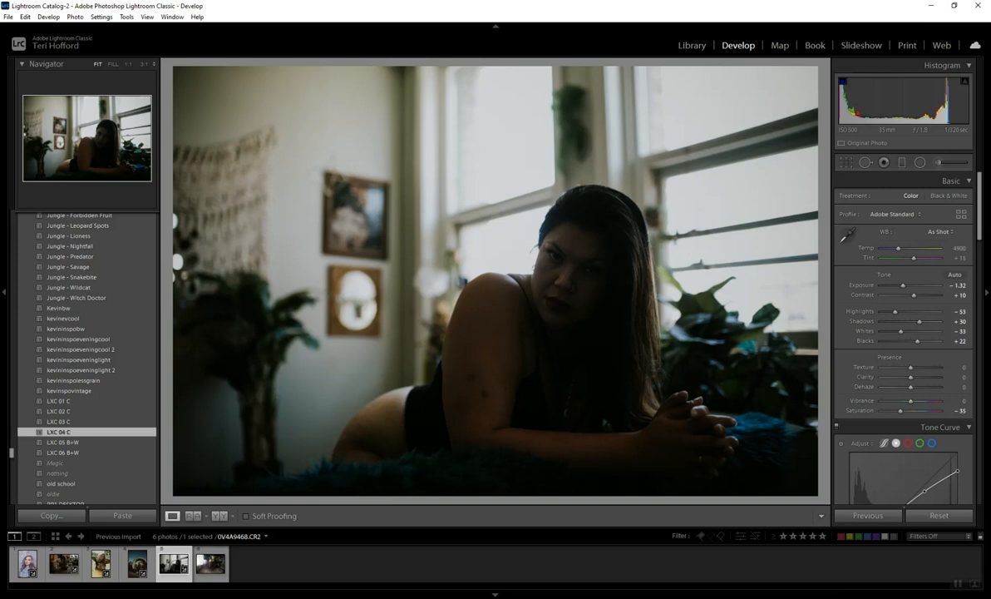
double_click(862, 285)
left_click_drag(910, 285, 911, 285)
mouse_move(920, 322)
left_mouse_down()
mouse_move(932, 322)
mouse_move(890, 312)
mouse_move(890, 331)
mouse_move(923, 341)
left_mouse_up()
left_click_drag(911, 285, 908, 285)
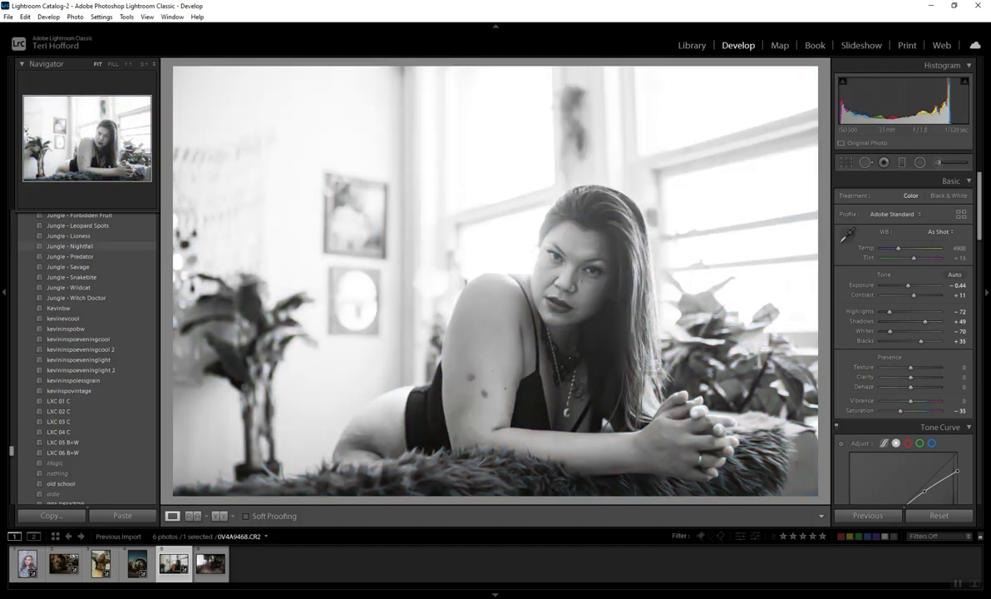
Step: Apply the kevininspobw preset to the window portrait and raise the shadows to about +73
scroll(88, 357, "up", 3)
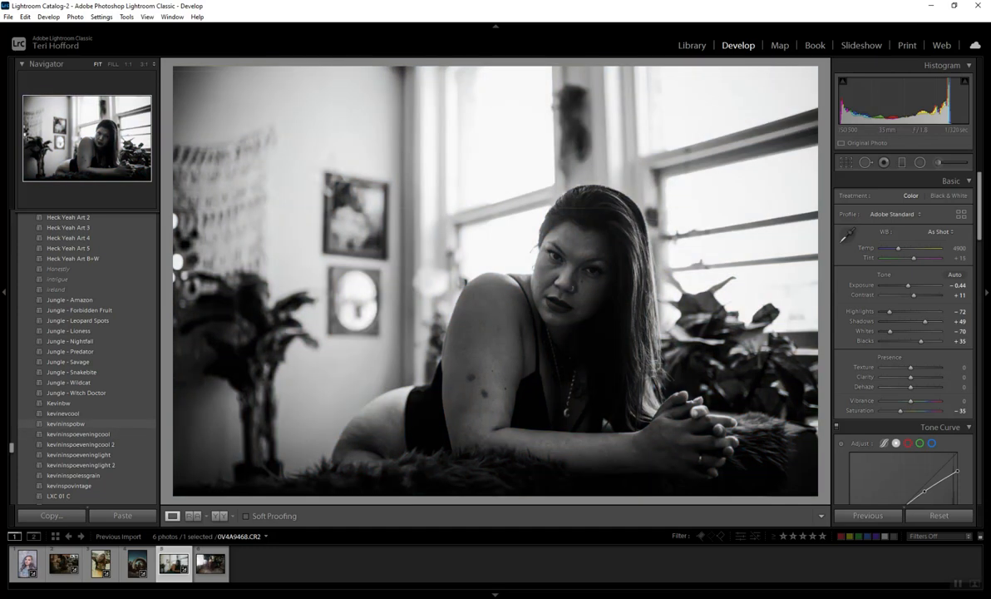
left_click(67, 424)
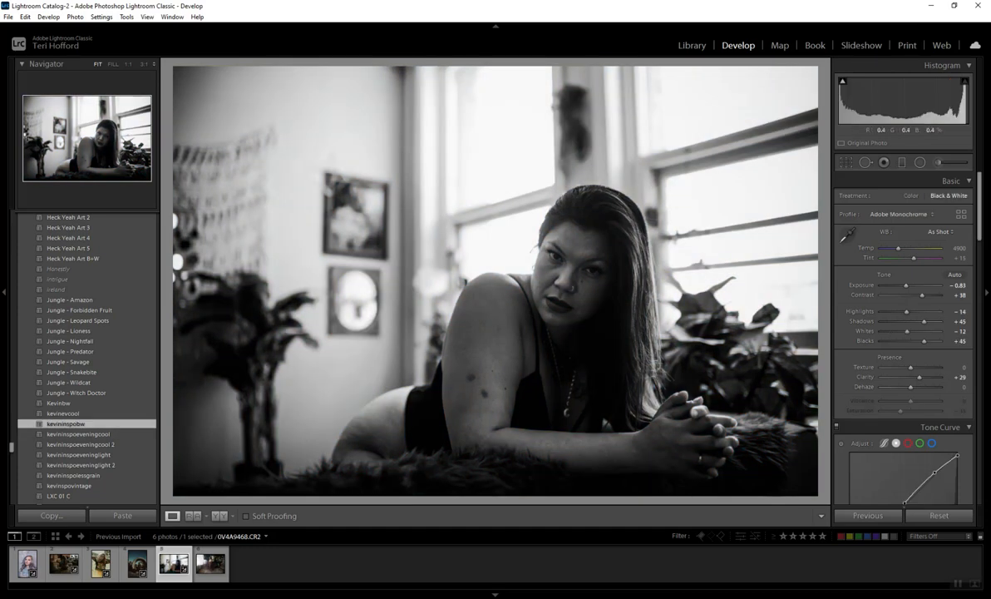
left_click_drag(923, 322, 933, 322)
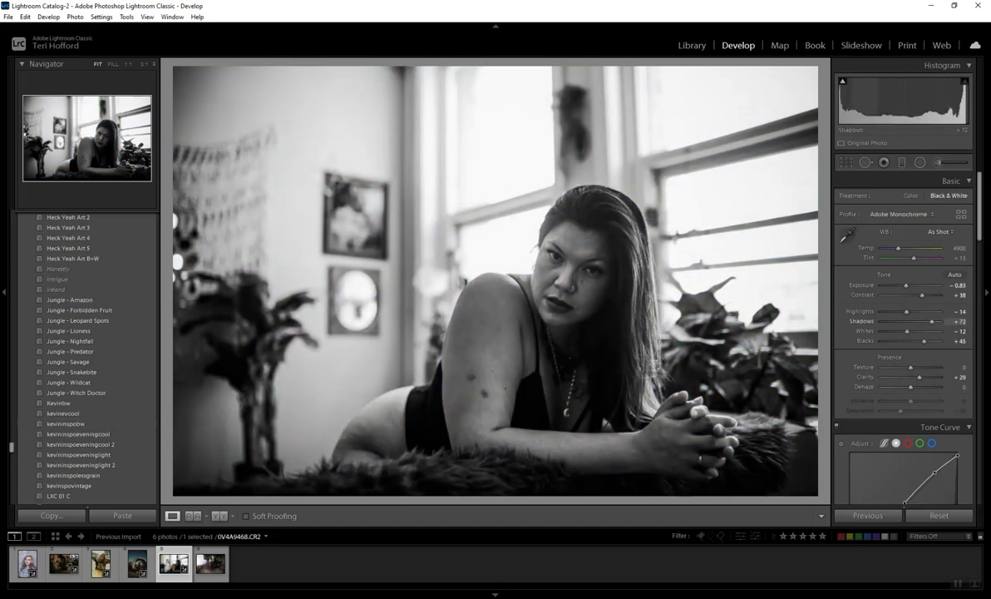
Step: Apply the kevininspolessgrain preset to the dancing woman photo with exposure -0.35, shadows +61, whites -61 and blacks +33
left_click(210, 563)
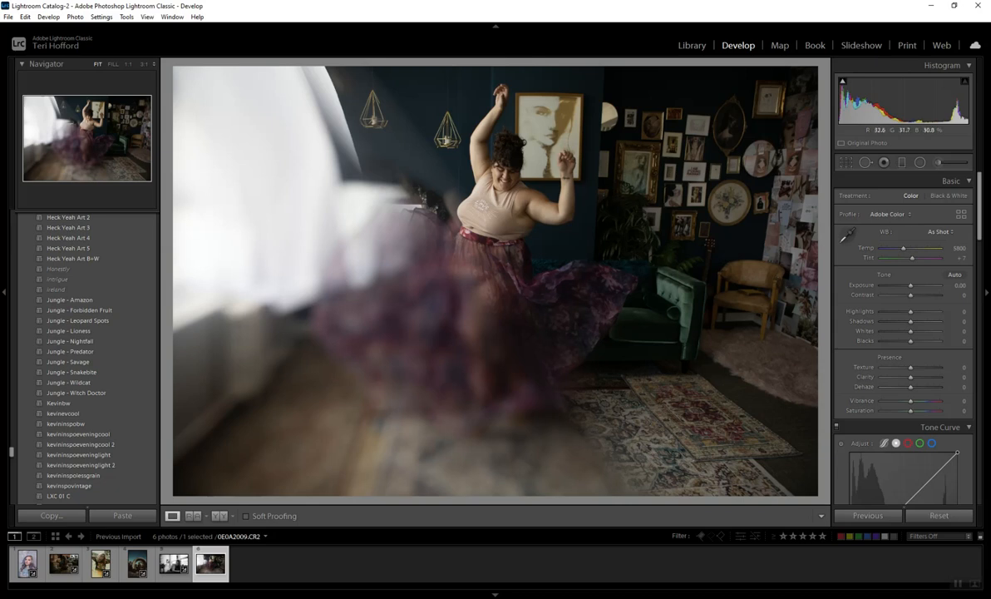
left_click(73, 476)
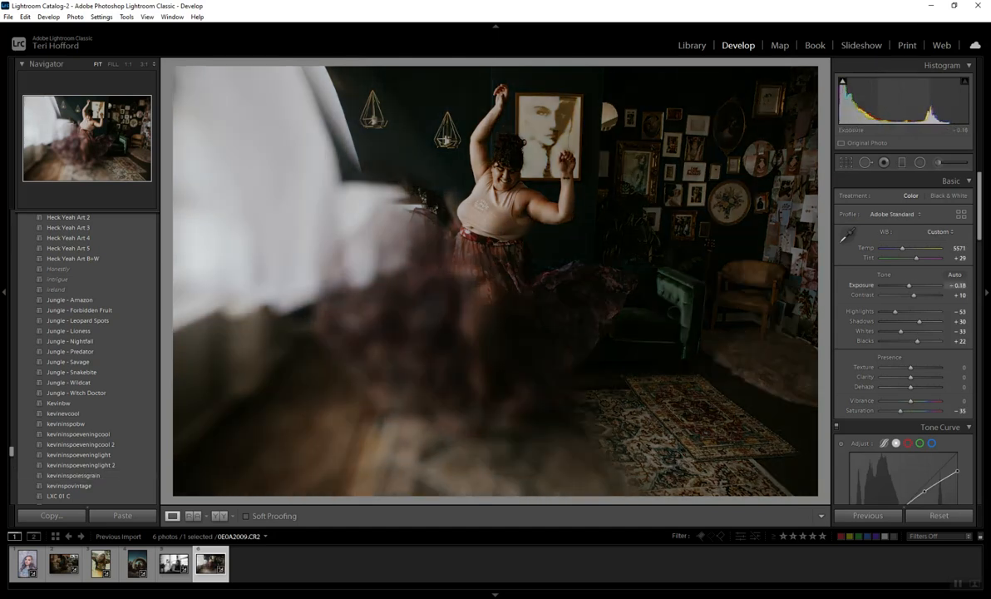
left_click_drag(909, 286, 910, 285)
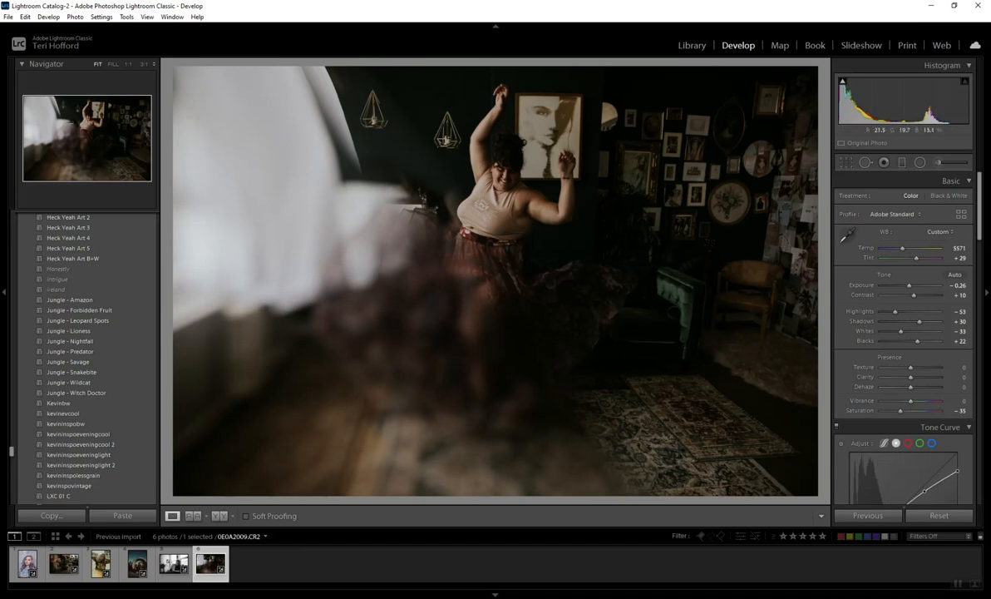
mouse_move(919, 321)
left_mouse_down()
mouse_move(924, 341)
mouse_move(892, 331)
mouse_move(932, 321)
mouse_move(920, 341)
left_mouse_up()
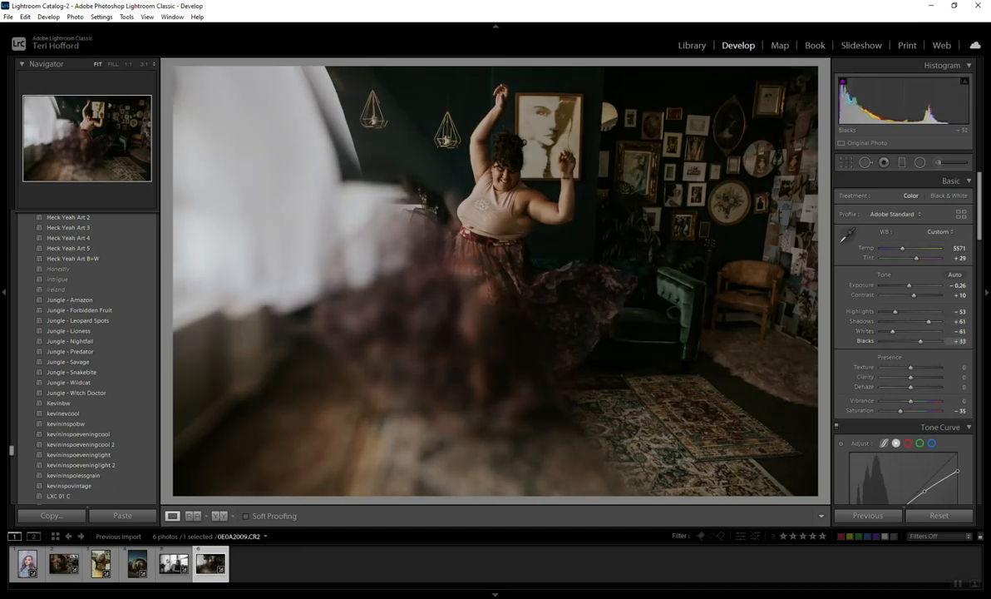
left_click_drag(909, 285, 909, 285)
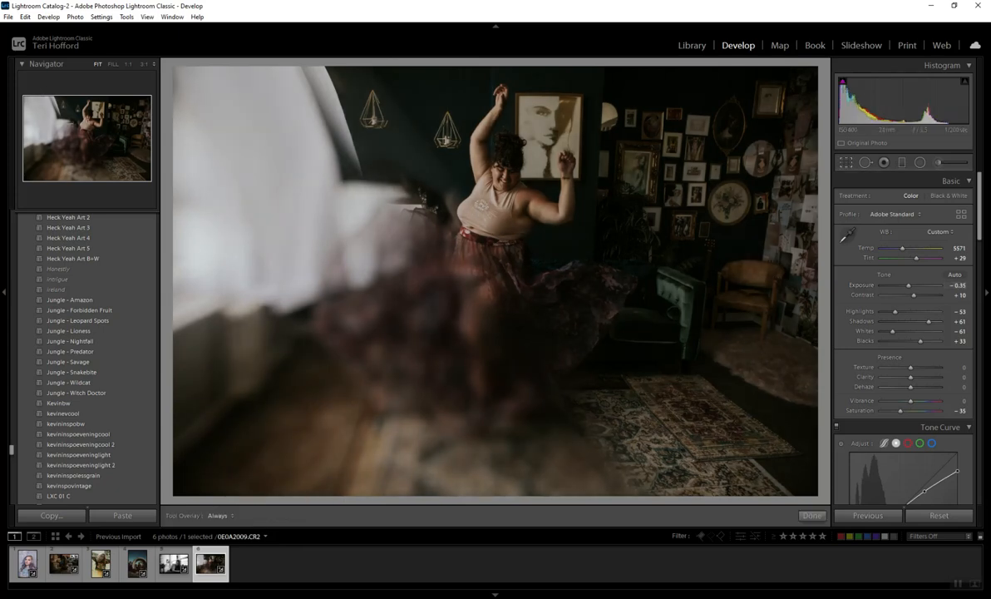
Step: Straighten the dancing woman photo with a crop rotation of -1.53
key("r")
left_click_drag(823, 285, 823, 276)
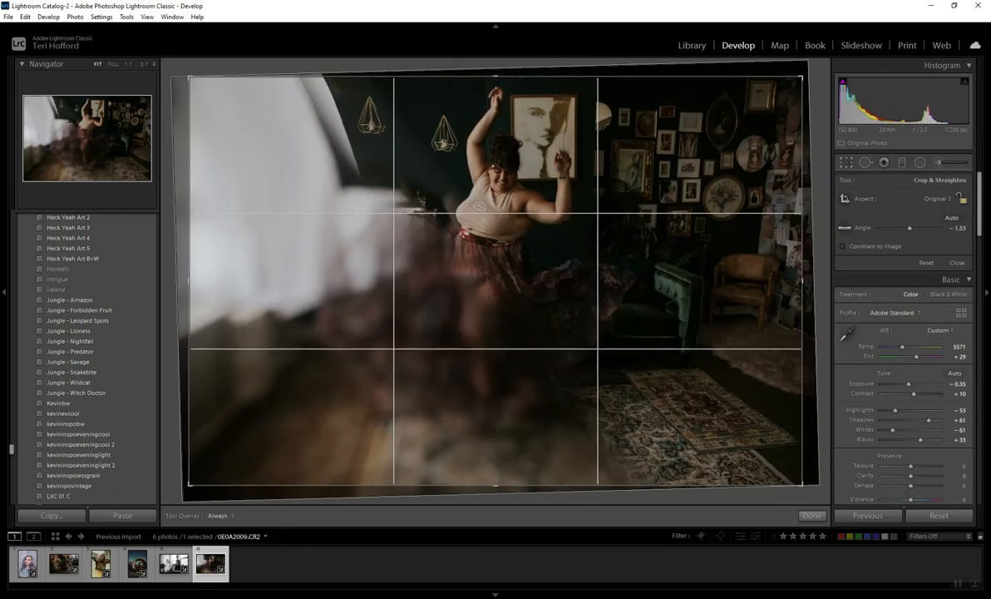
key("r")
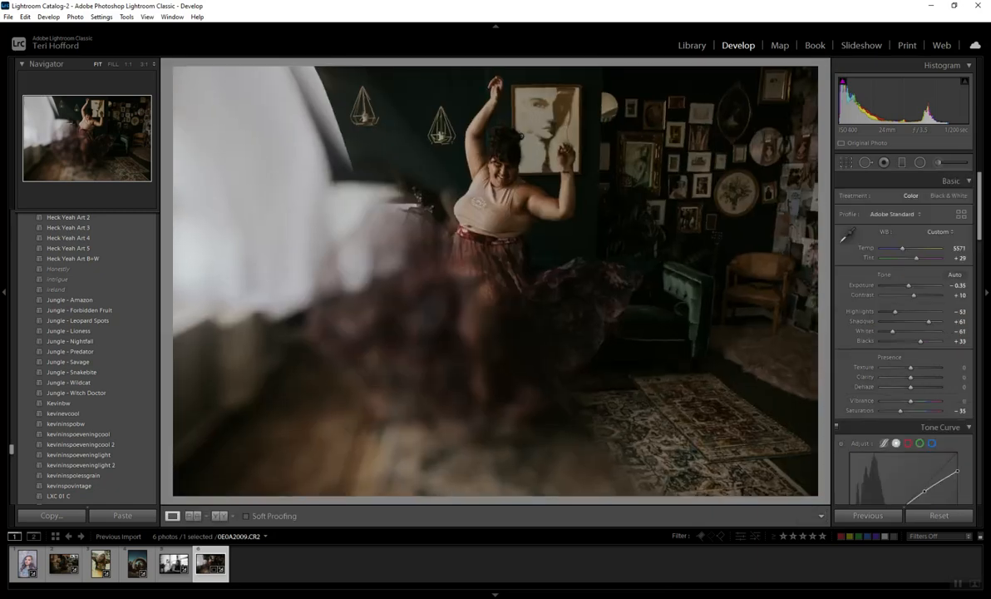
Step: Try the NMD - 06 preset on the dancing woman photo with exposure -0.61, shadows +49 and blacks +47
scroll(83, 357, "up", 15)
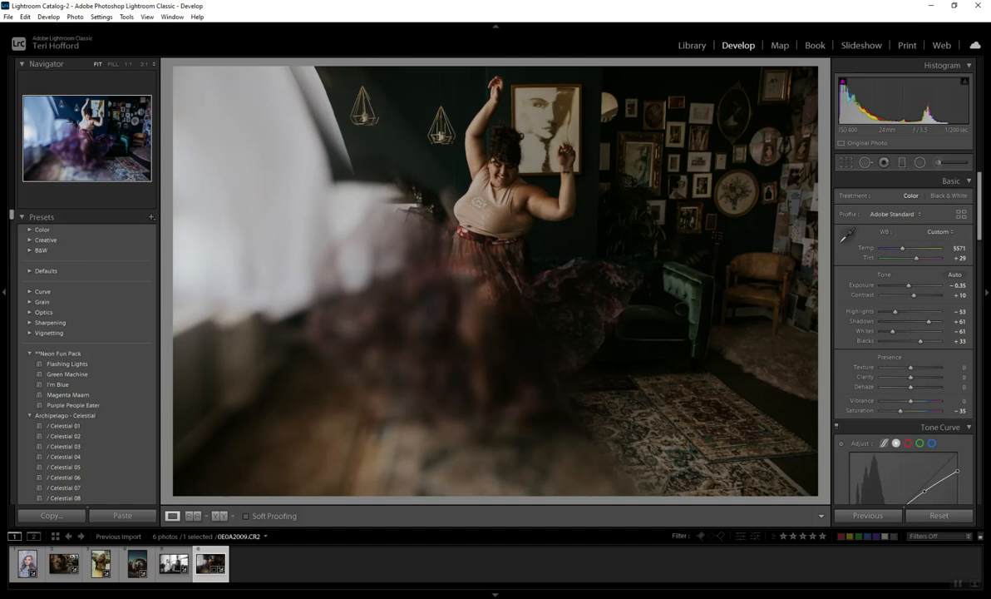
scroll(83, 358, "down", 6)
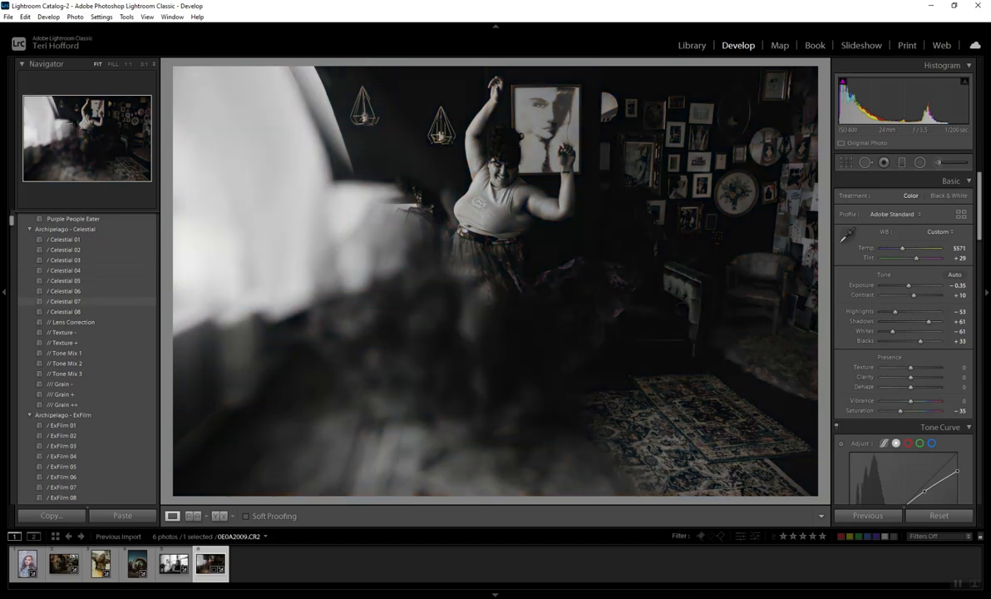
scroll(83, 349, "down", 3)
scroll(84, 358, "down", 2)
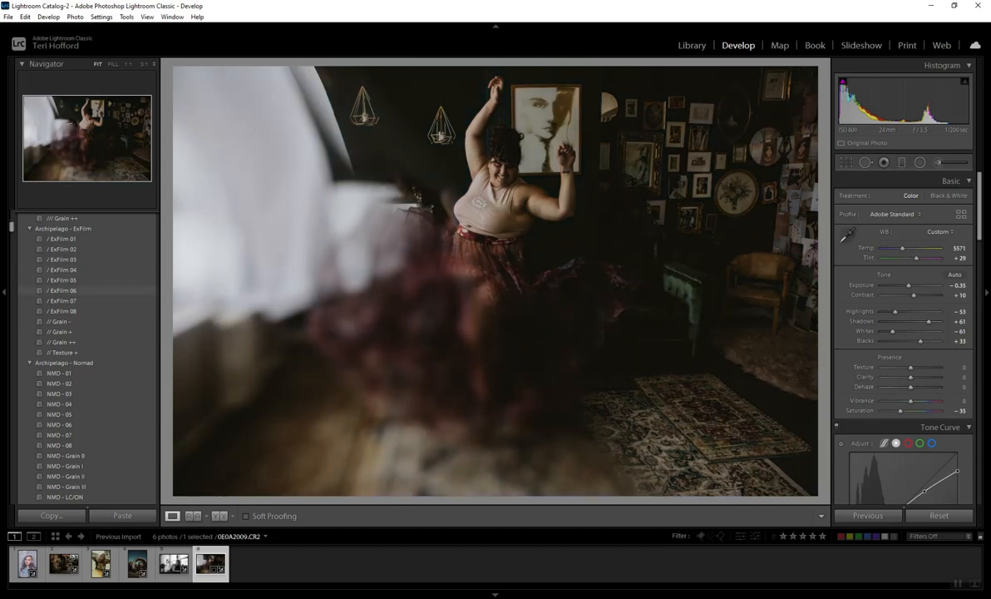
scroll(83, 316, "down", 3)
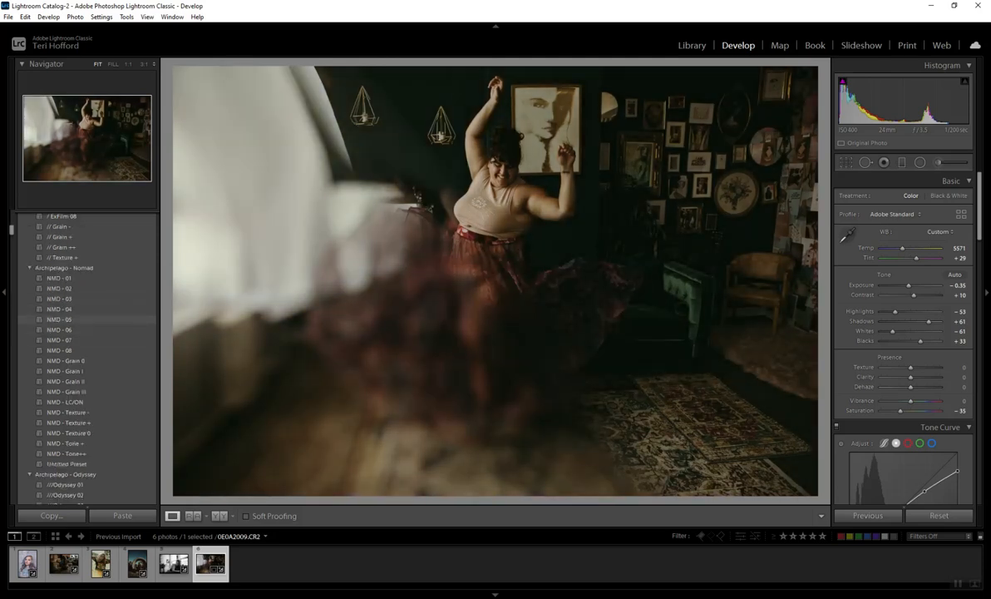
left_click(60, 331)
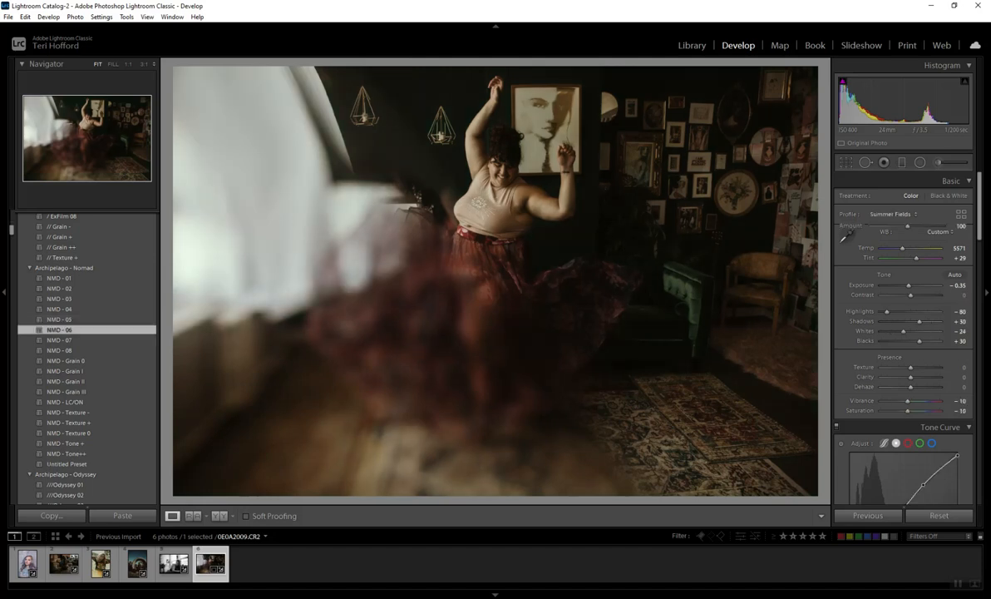
left_click_drag(909, 295, 908, 295)
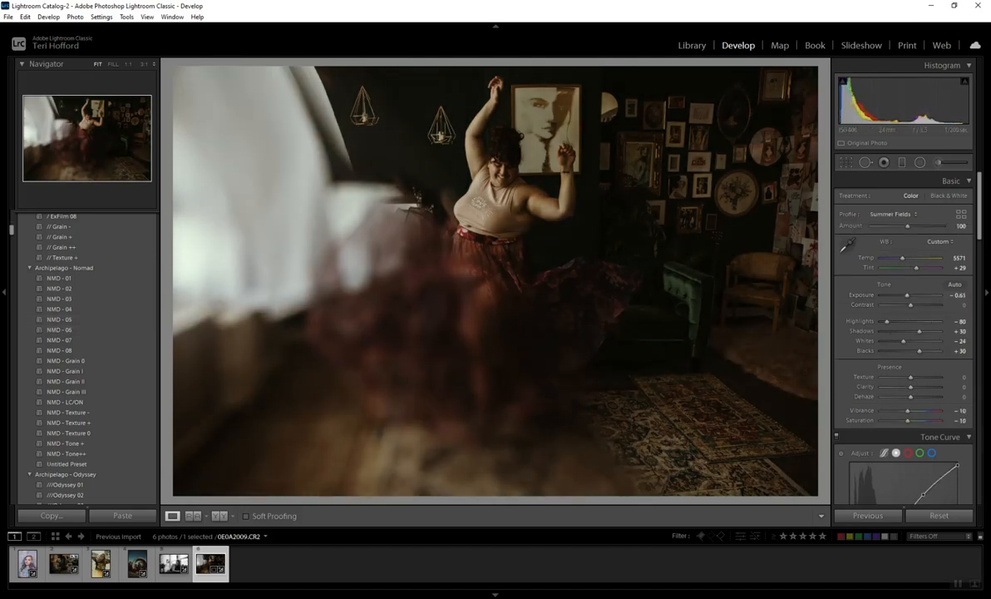
left_click_drag(919, 331, 925, 350)
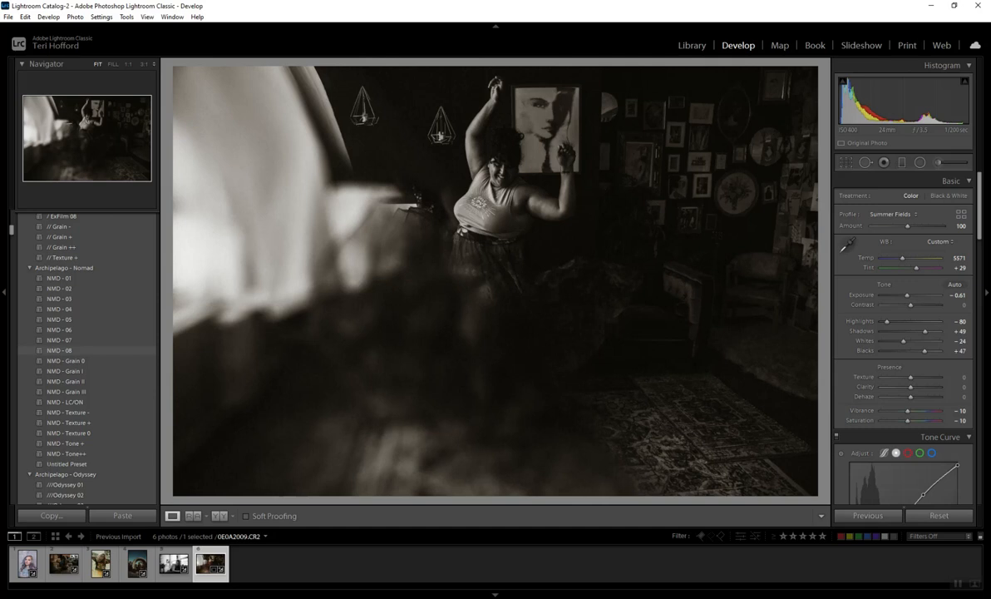
Step: Try the black-and-white NMD - 08 preset on the dancing woman photo with exposure +0.44 and shadows +51
left_click(60, 350)
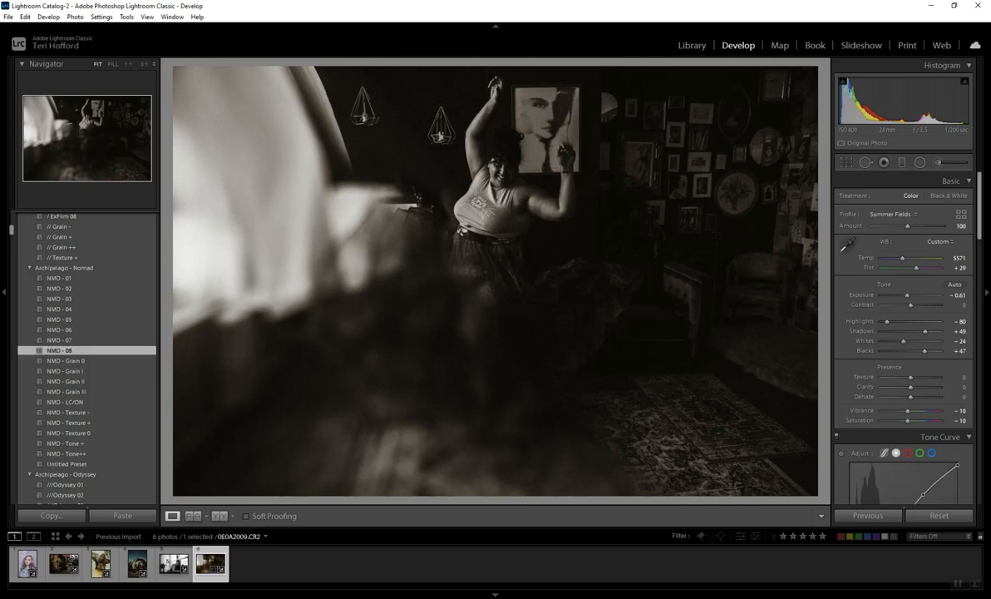
mouse_move(907, 296)
left_mouse_down()
mouse_move(931, 305)
mouse_move(913, 295)
left_mouse_up()
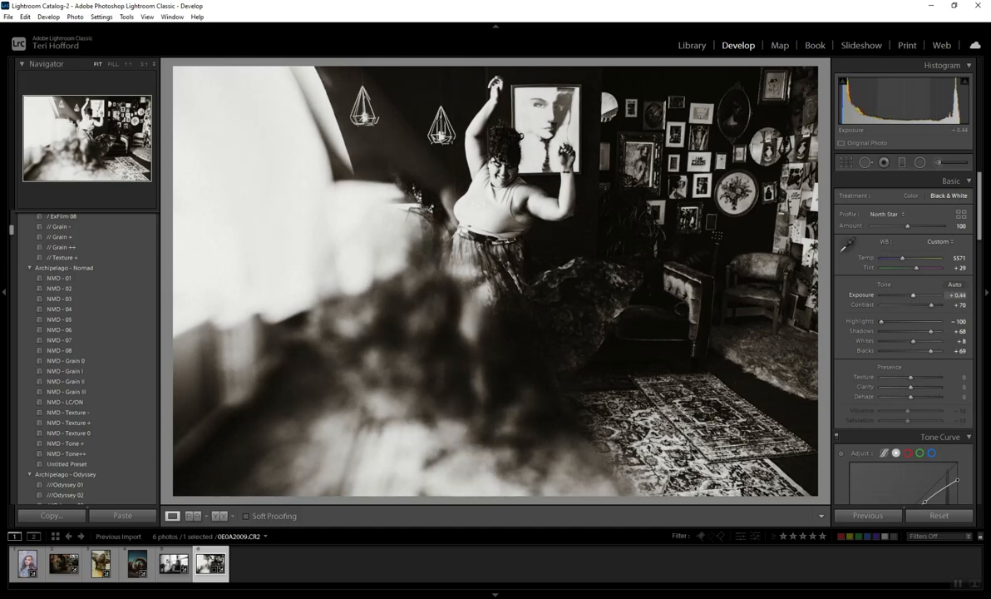
left_click_drag(931, 331, 926, 331)
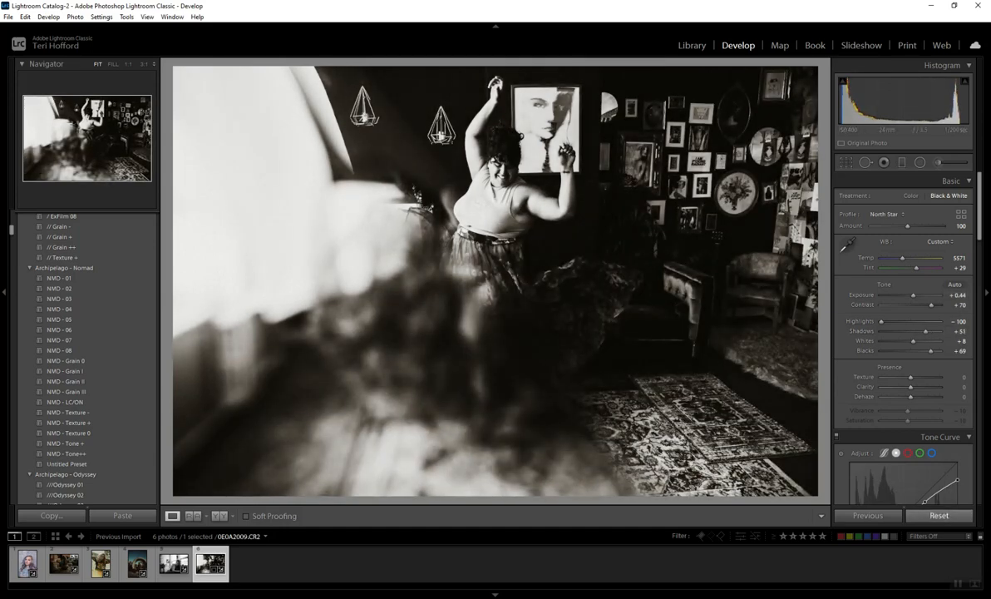
Step: Reset the dancing woman photo's develop settings and preview further presets through to the Jungle set
left_click(939, 516)
scroll(83, 349, "down", 3)
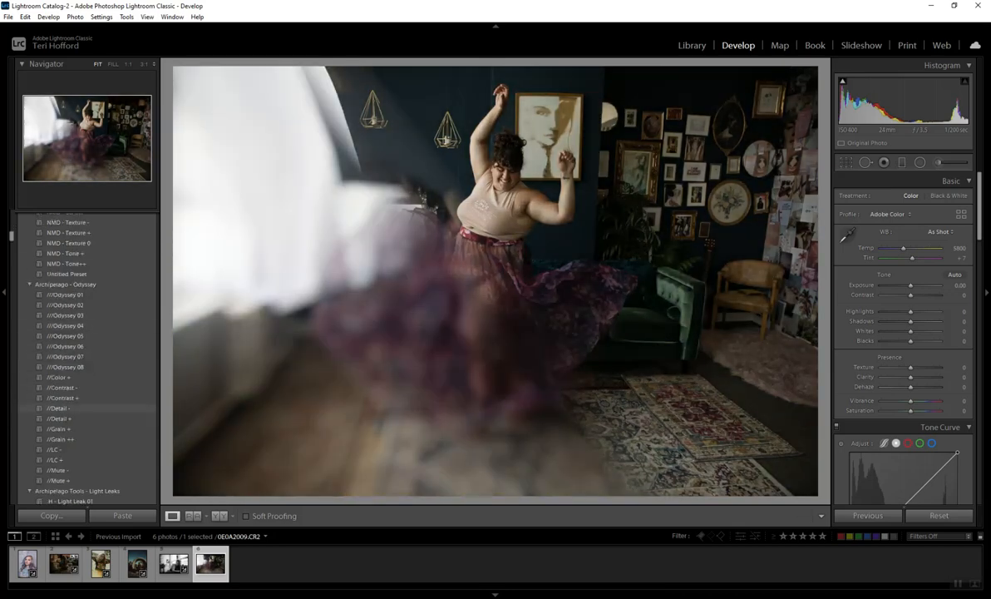
scroll(83, 357, "down", 5)
scroll(83, 357, "down", 10)
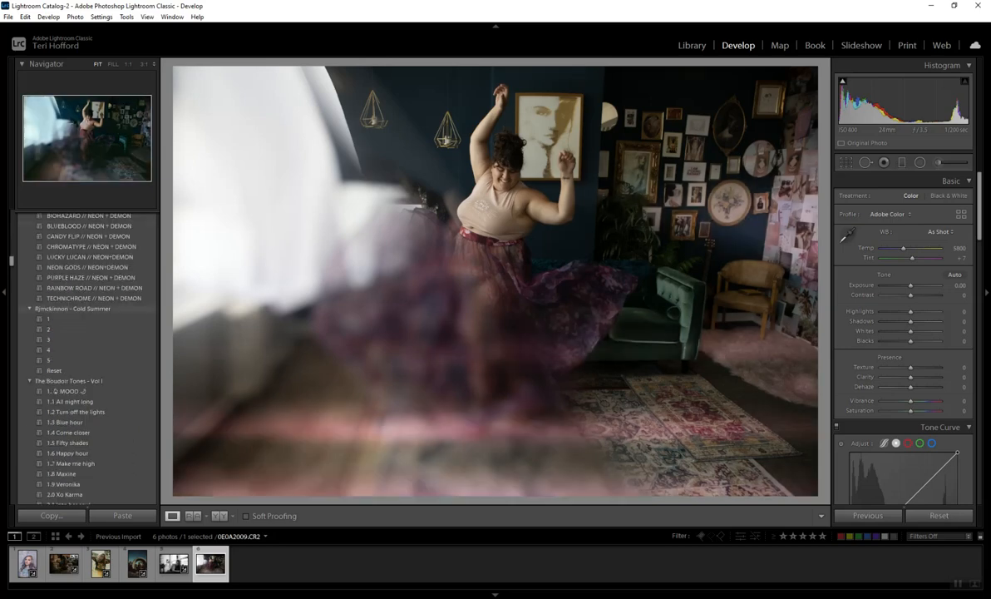
scroll(83, 358, "down", 8)
scroll(83, 357, "down", 15)
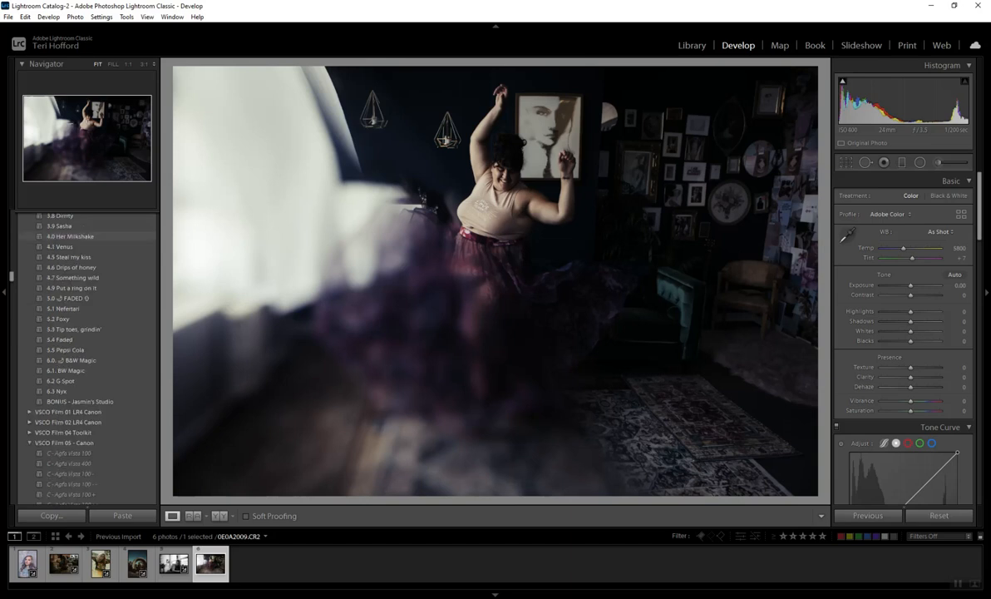
scroll(83, 357, "down", 10)
scroll(83, 357, "down", 5)
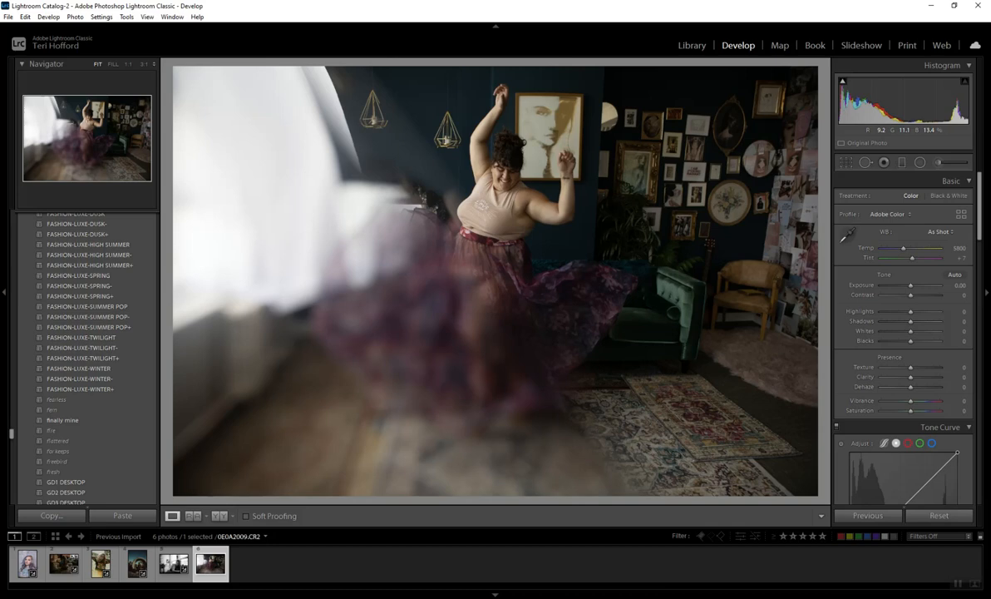
scroll(83, 357, "down", 3)
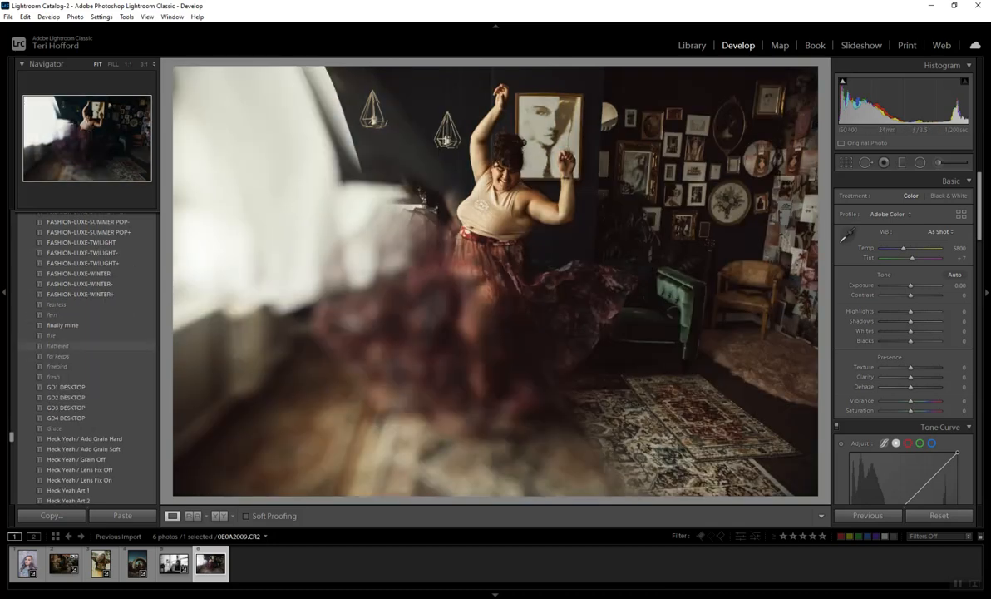
scroll(83, 349, "down", 3)
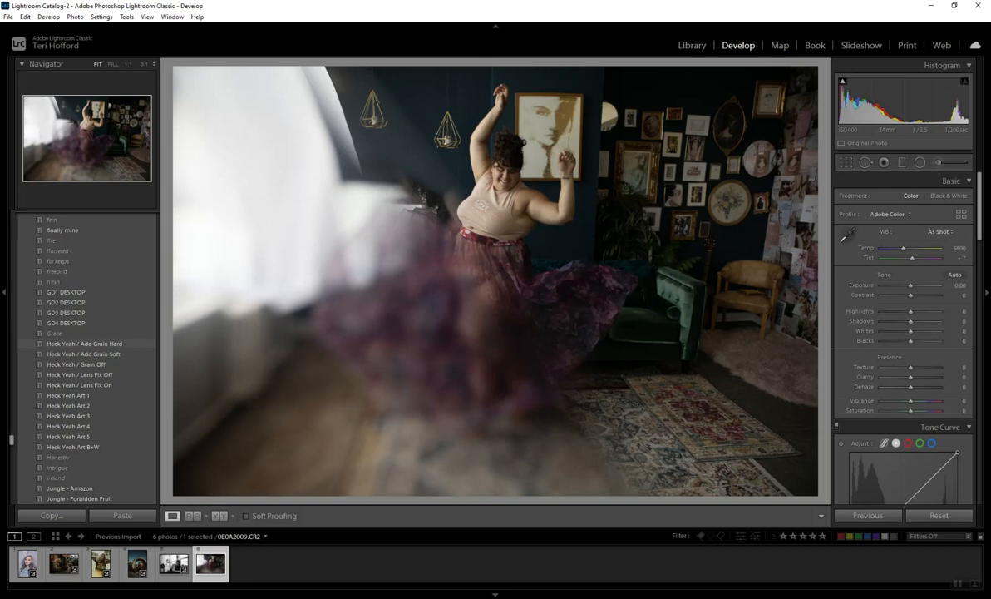
scroll(83, 374, "down", 3)
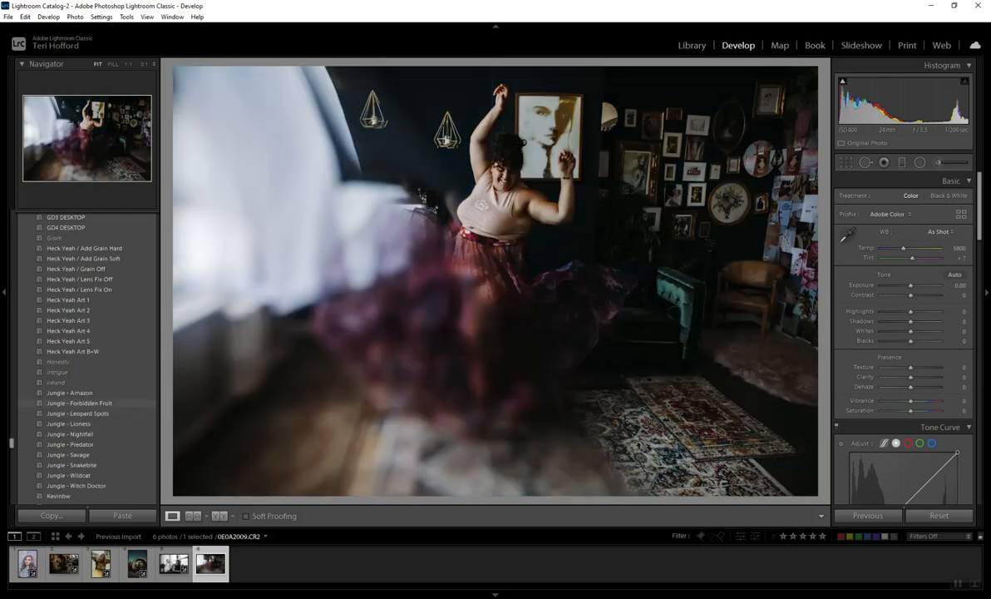
Step: Apply the Jungle - Forbidden Fruit preset with exposure 0.00, highlights -65, shadows +61, whites -82 and blacks +40
left_click(79, 403)
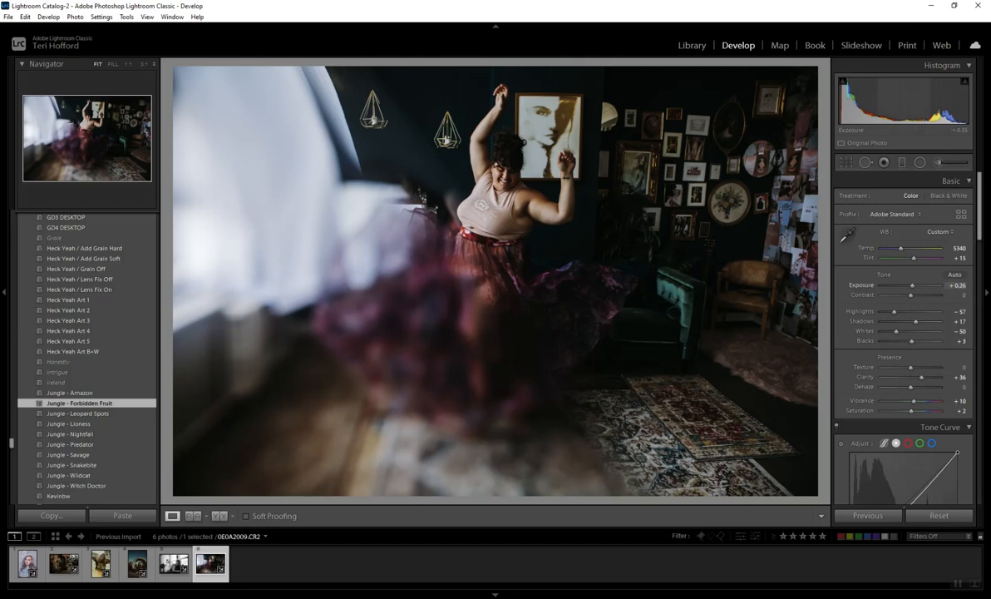
left_click_drag(912, 285, 910, 285)
left_click_drag(916, 321, 910, 285)
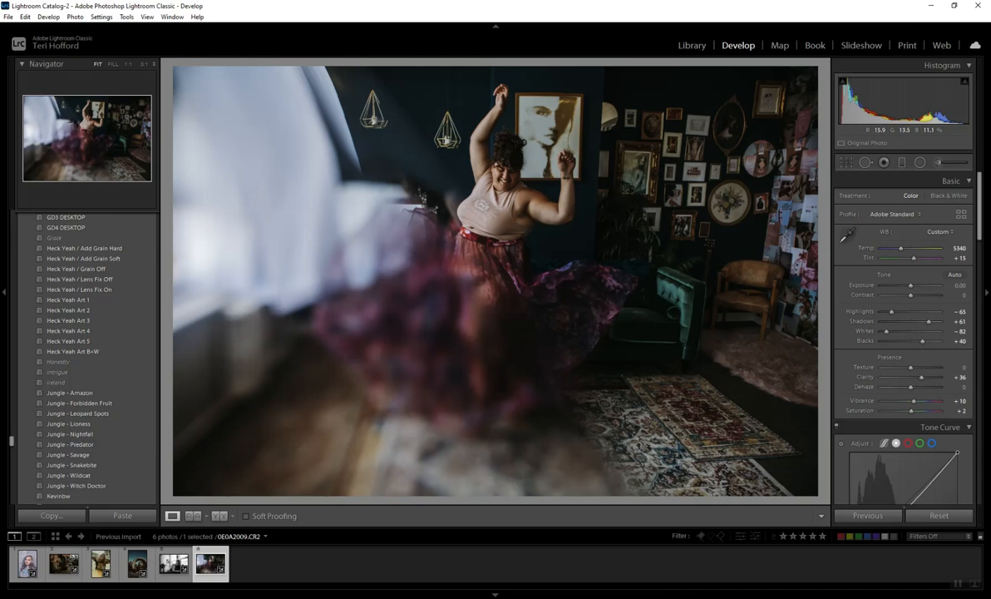
Step: Review the edited photos one after another, comparing the looks of the field, sofa, concrete pipe, window and dancing shots
left_click(174, 563)
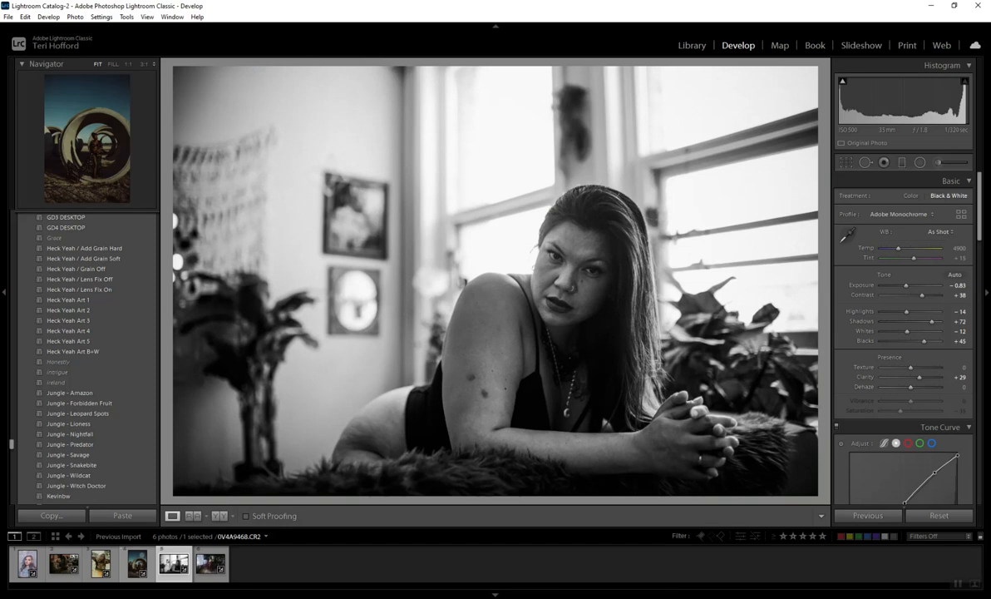
left_click(141, 558)
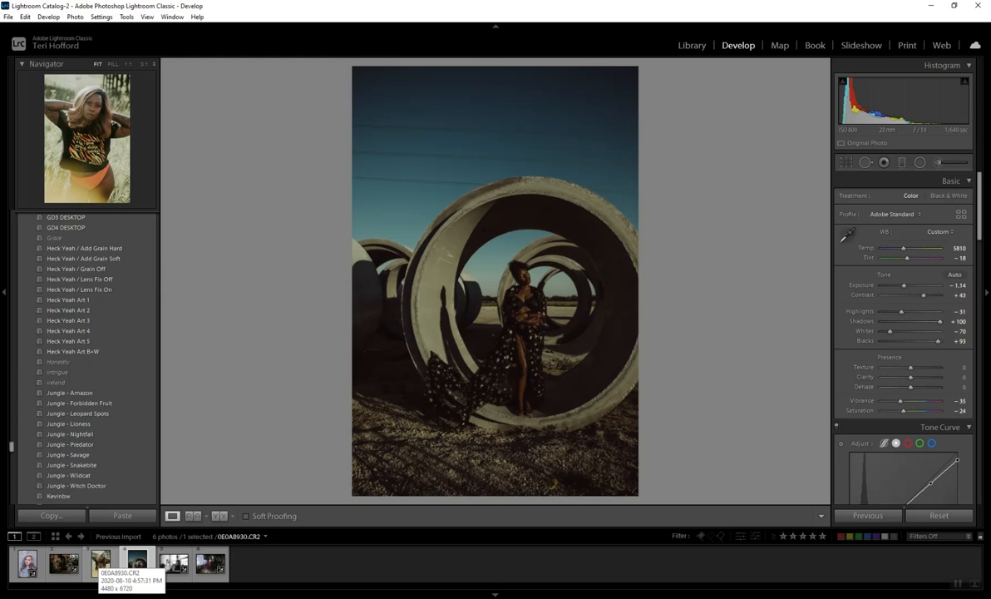
left_click(100, 562)
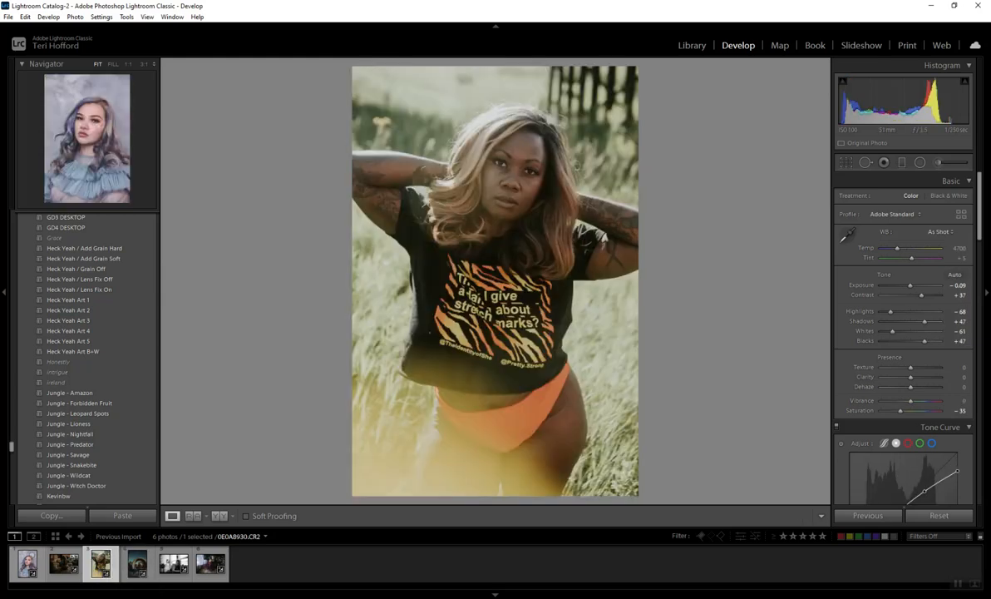
left_click(64, 563)
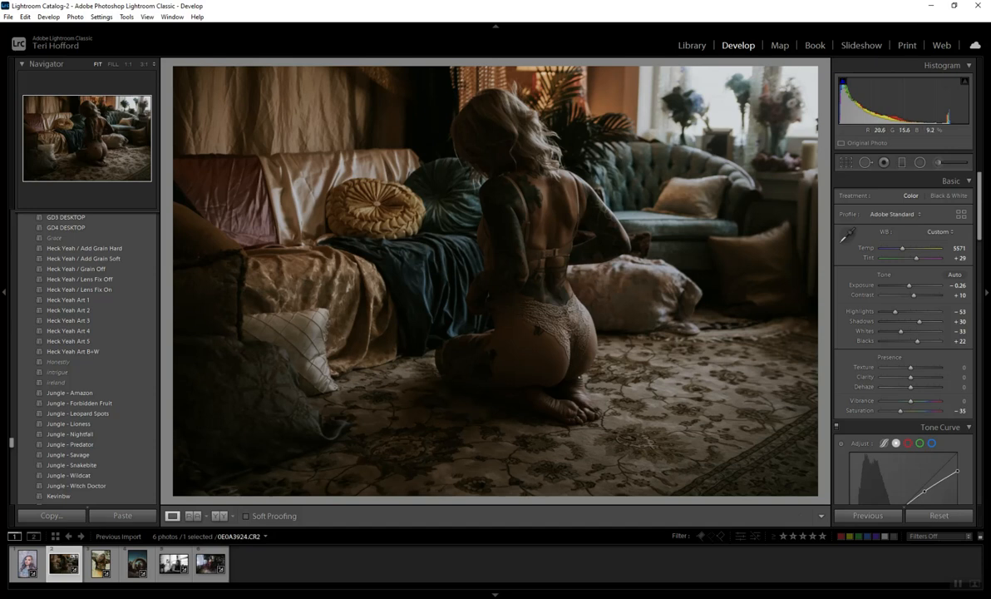
left_click(137, 564)
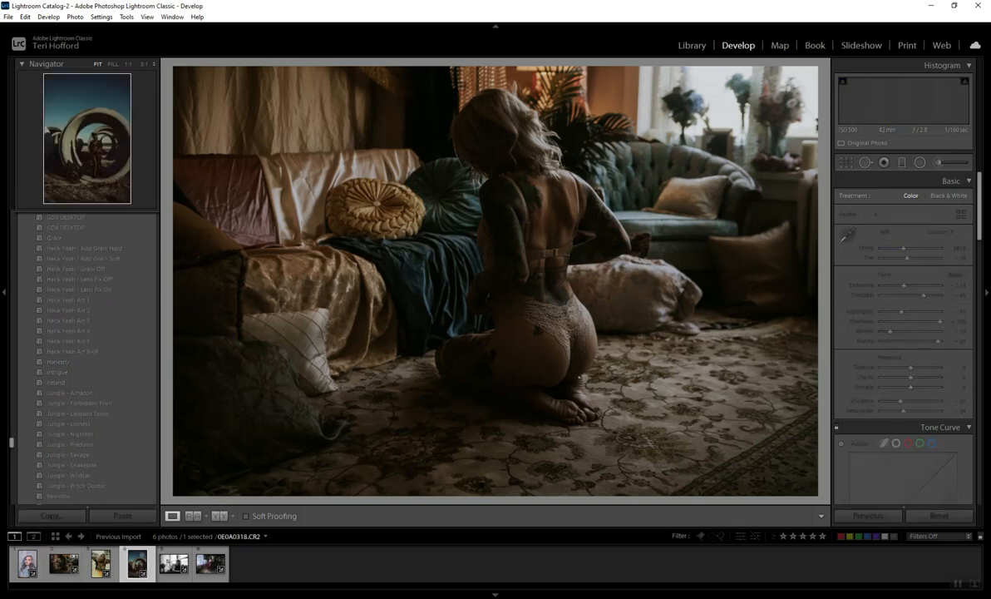
left_click(173, 564)
key("Right")
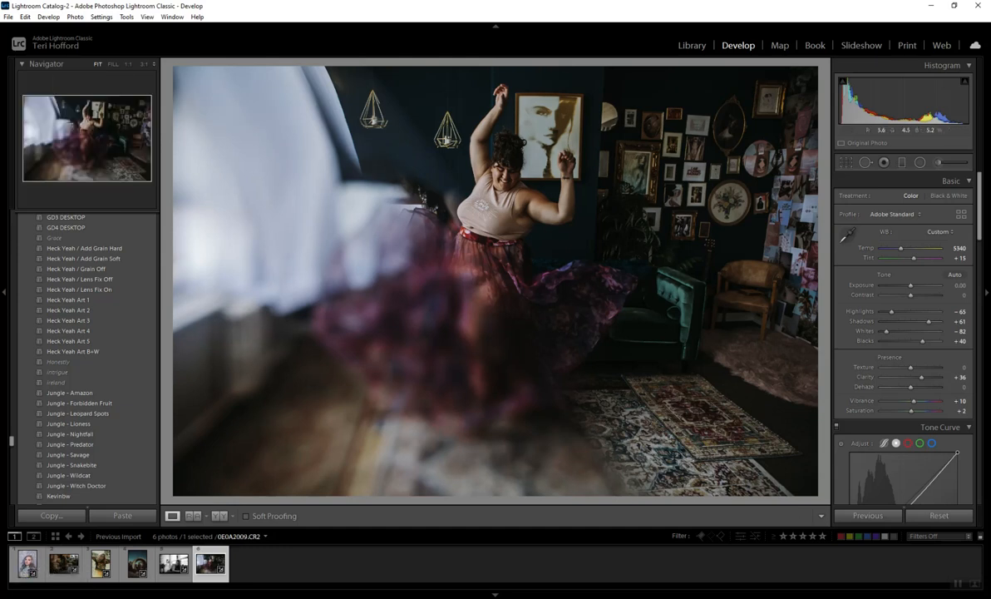
left_click(137, 564)
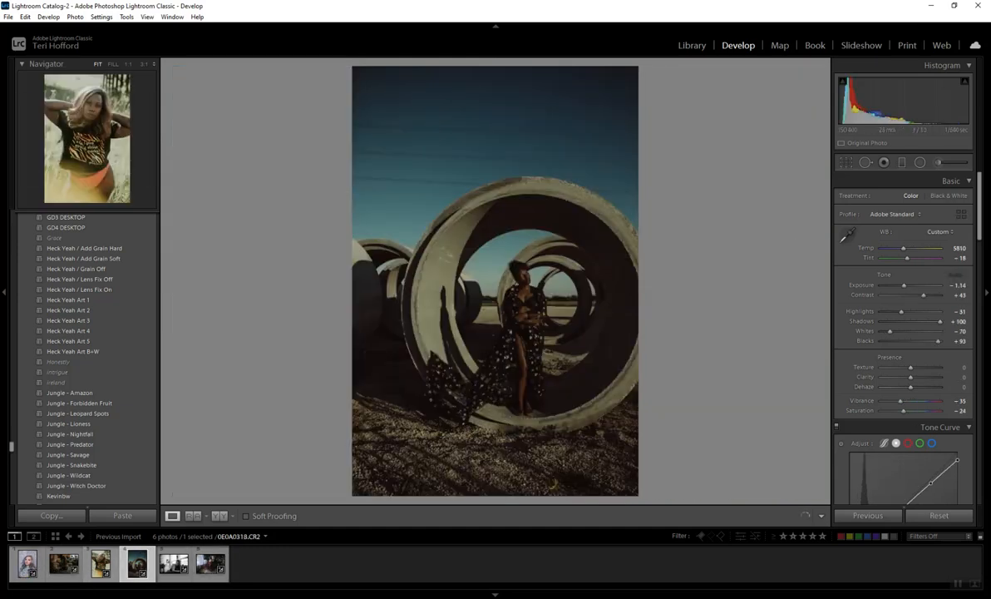
left_click(101, 564)
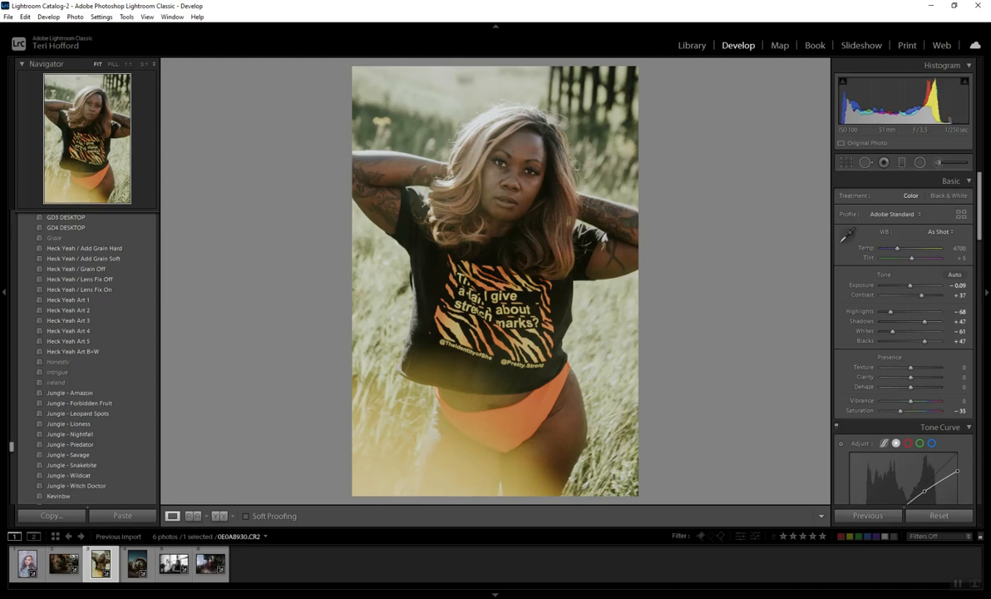